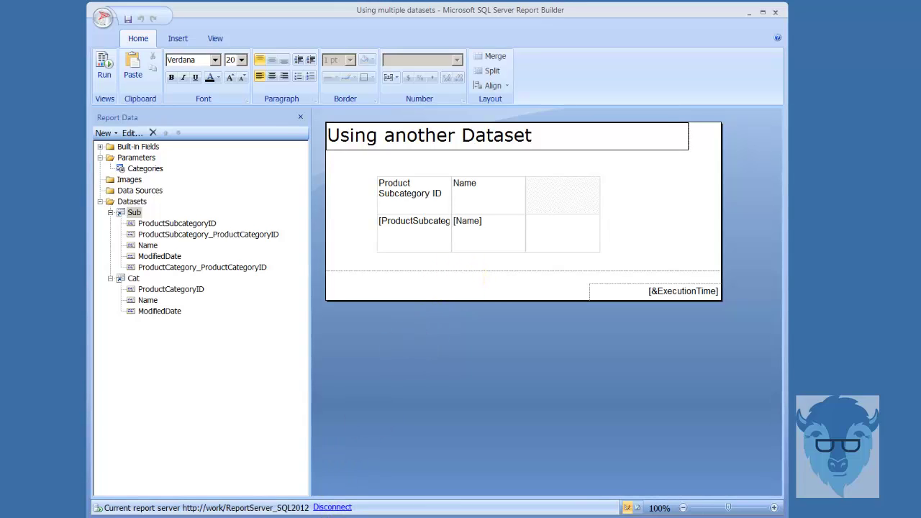
- Check the ProductCategory table in the Management Studio database diagram, then return to Report Builder
{"action": "key", "text": "alt+Tab"}
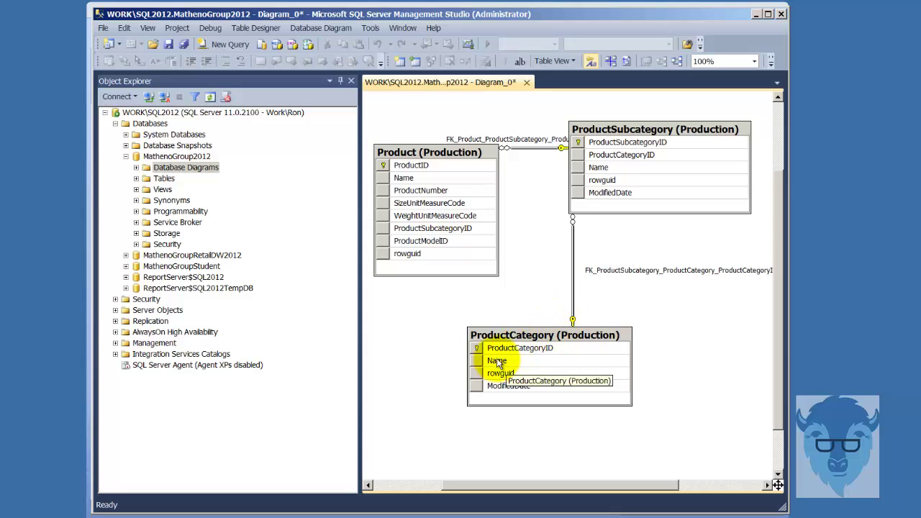
{"action": "left_click", "coordinate": [610, 347]}
{"action": "left_click", "coordinate": [666, 336]}
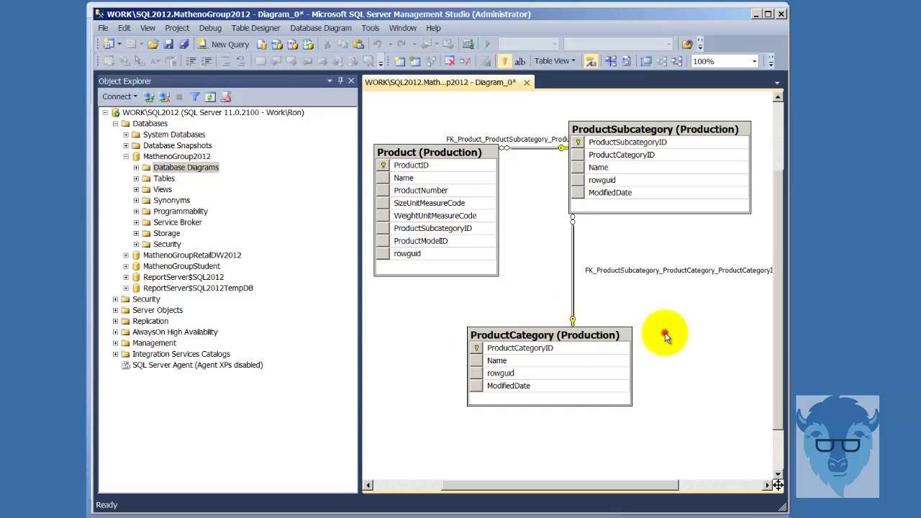
{"action": "left_click", "coordinate": [757, 13]}
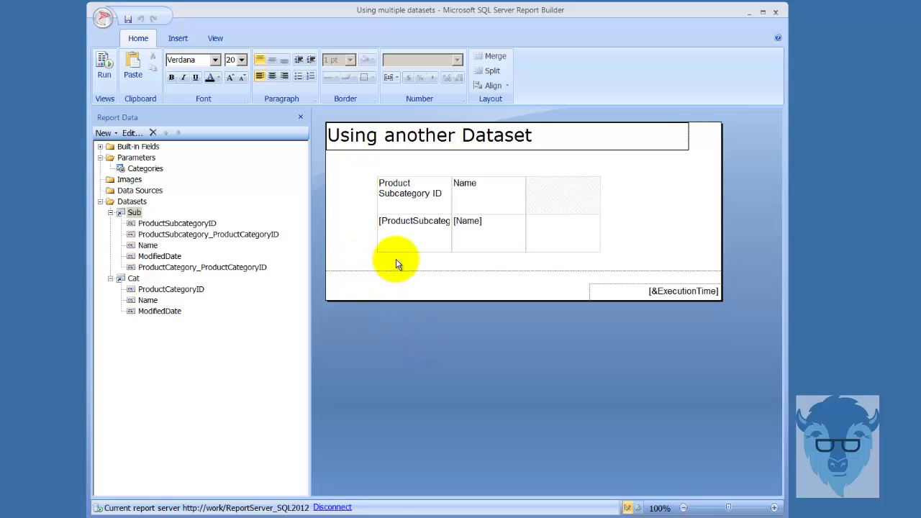
- Review the Sub dataset's properties and close them without changes
{"action": "right_click", "coordinate": [133, 214]}
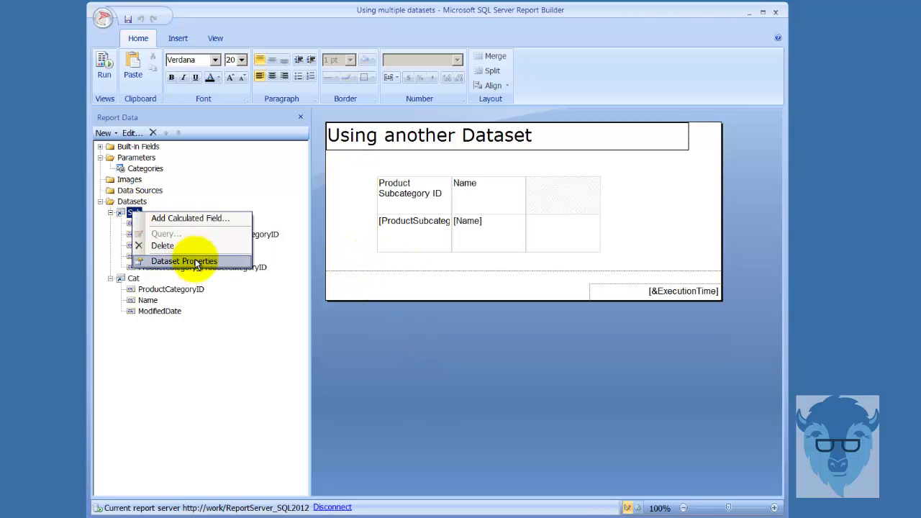
{"action": "left_click", "coordinate": [159, 260]}
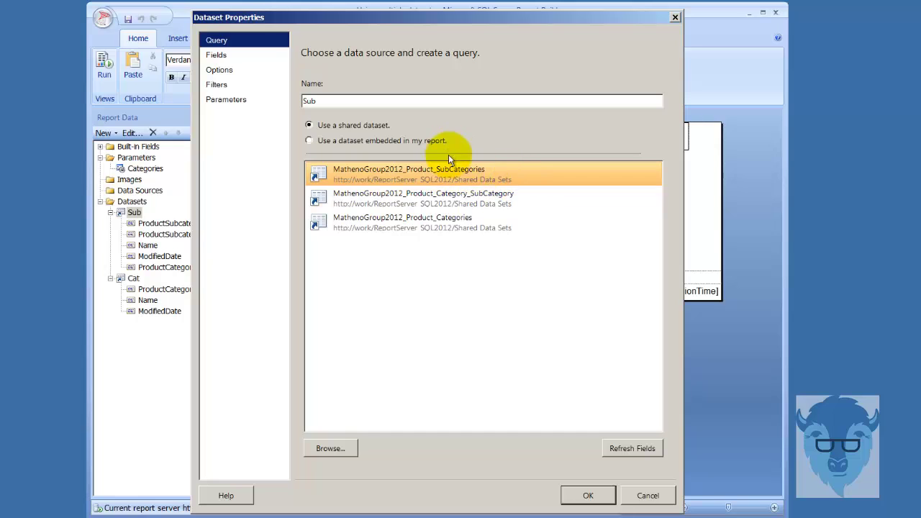
{"action": "left_click", "coordinate": [647, 495]}
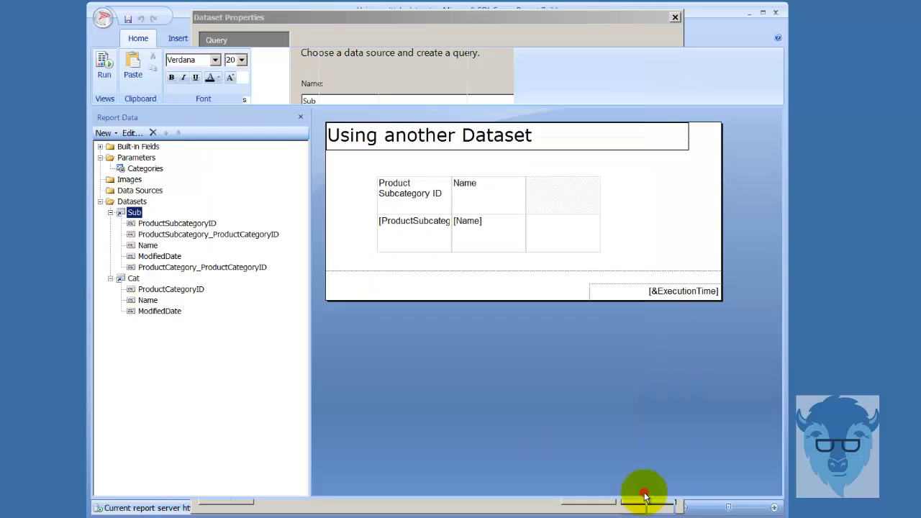
- Without saving the report, open MathenoGroup2012_Product_Category_SubCategory (*.rsd) from Shared Data Sets as the current Windows user
{"action": "left_click", "coordinate": [104, 18]}
{"action": "left_click", "coordinate": [138, 75]}
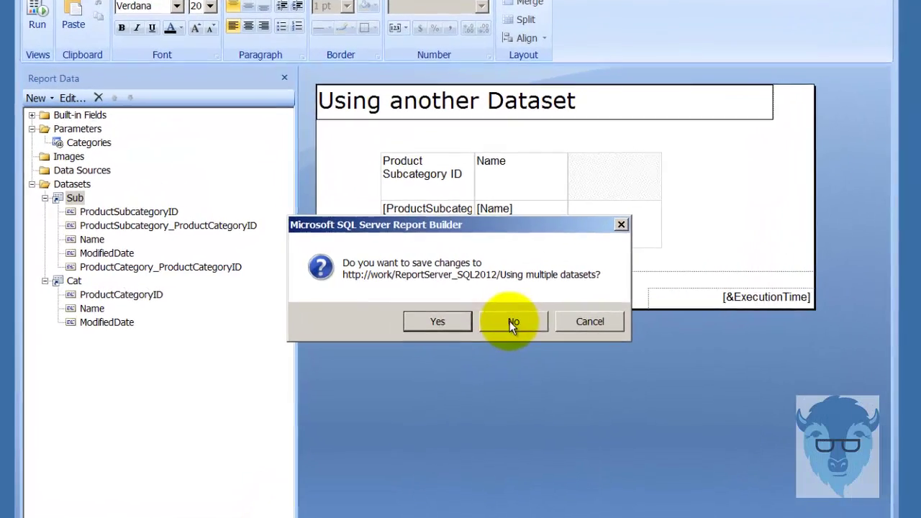
{"action": "left_click", "coordinate": [483, 312]}
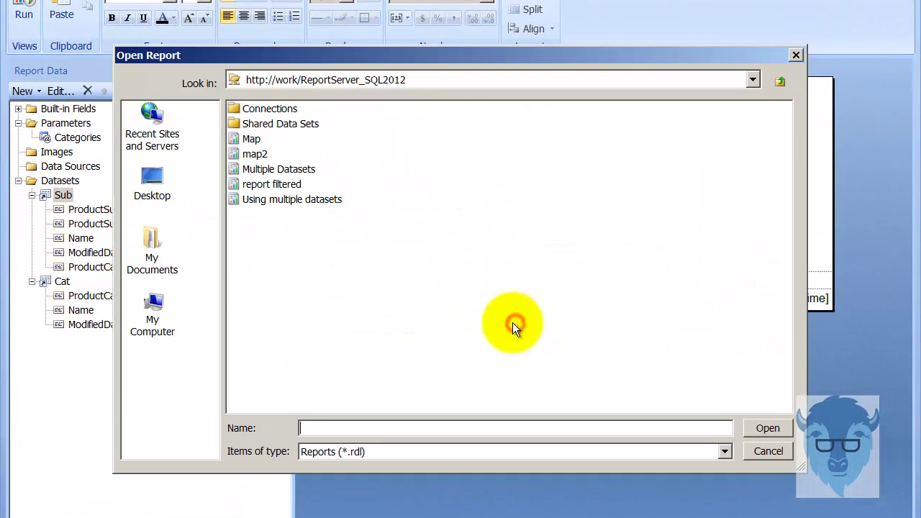
{"action": "double_click", "coordinate": [298, 122]}
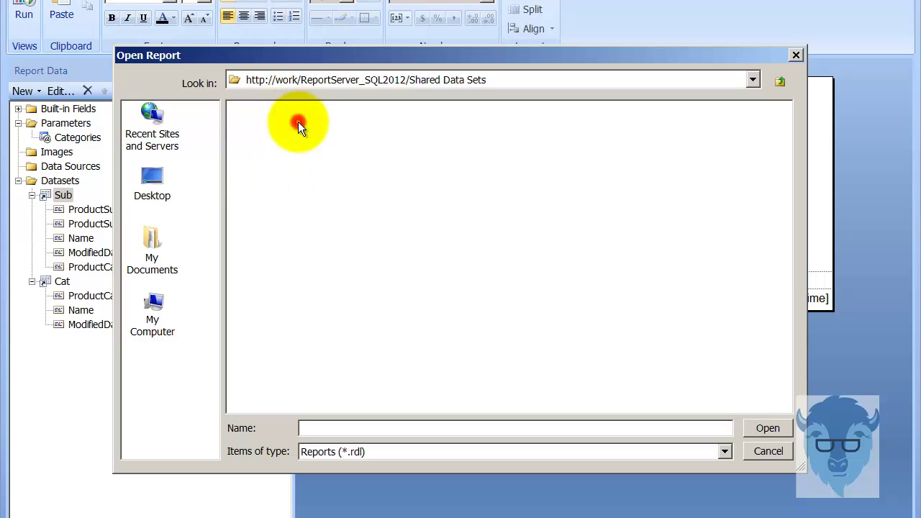
{"action": "left_click", "coordinate": [725, 451]}
{"action": "left_click", "coordinate": [670, 480]}
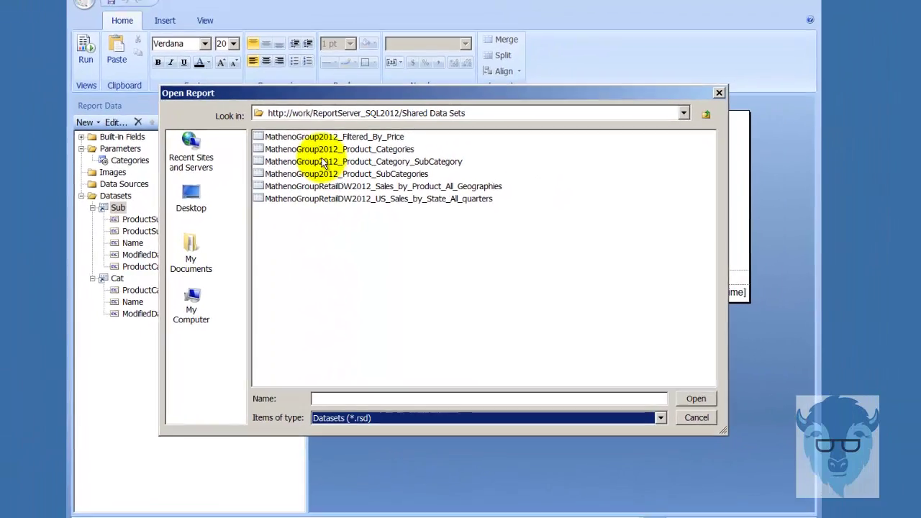
{"action": "double_click", "coordinate": [309, 138]}
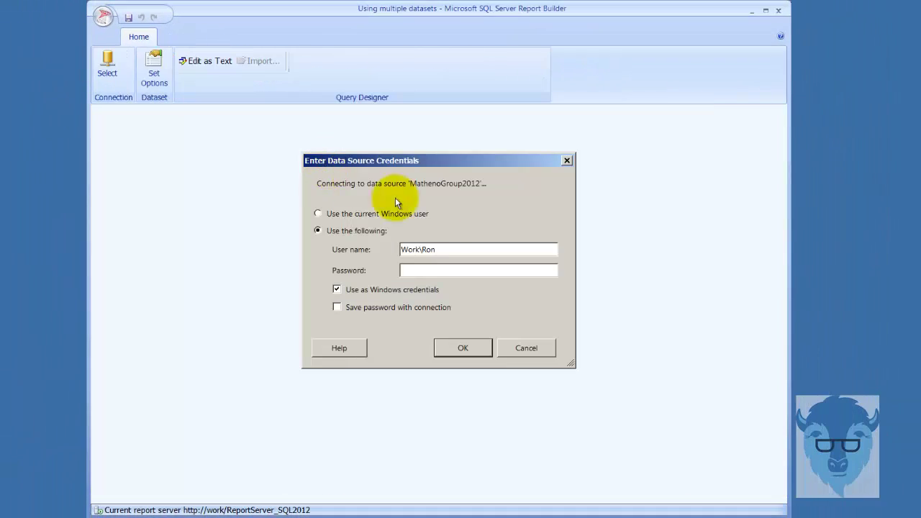
{"action": "left_click", "coordinate": [359, 216]}
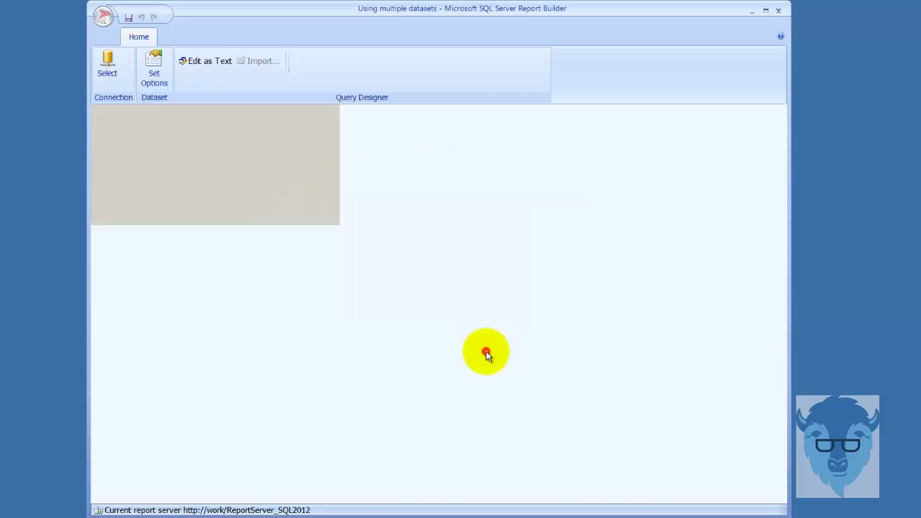
{"action": "left_click", "coordinate": [484, 350]}
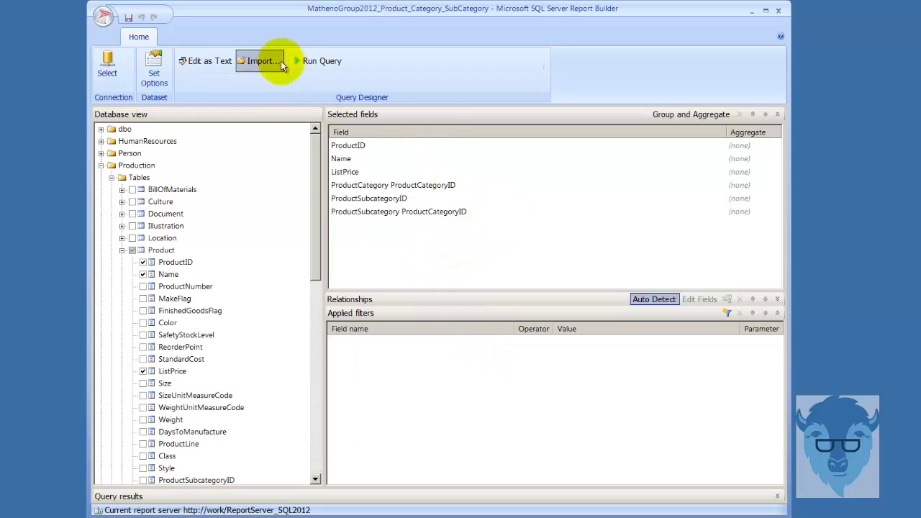
- Run the Product_SubCategories query to list Mountain Bikes, Road Bikes, Handlebars, and widen the last column
{"action": "left_click", "coordinate": [321, 60]}
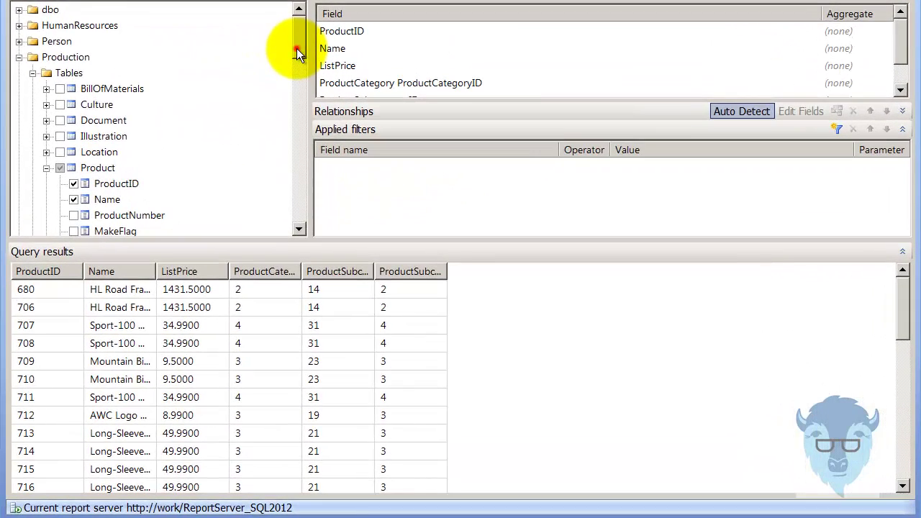
{"action": "left_click_drag", "start_coordinate": [296, 48], "coordinate": [297, 73]}
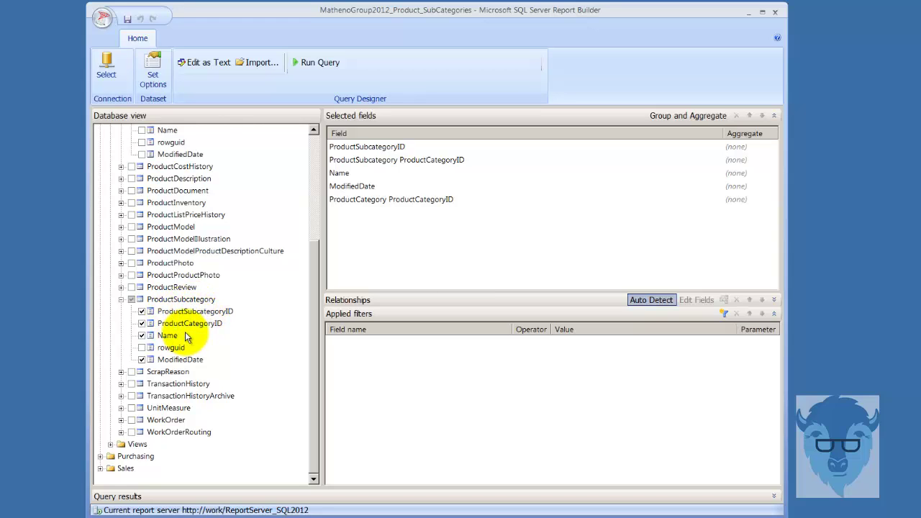
{"action": "left_click", "coordinate": [310, 64]}
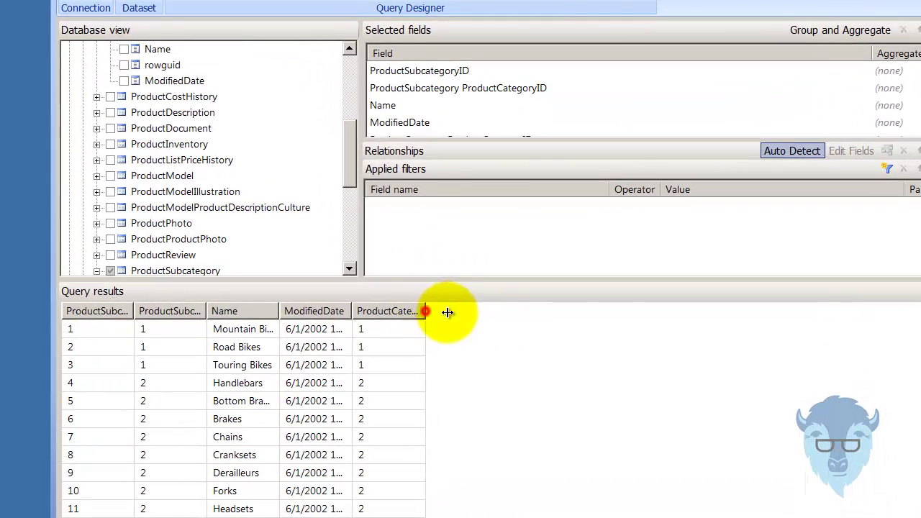
{"action": "left_click_drag", "start_coordinate": [401, 319], "coordinate": [470, 320]}
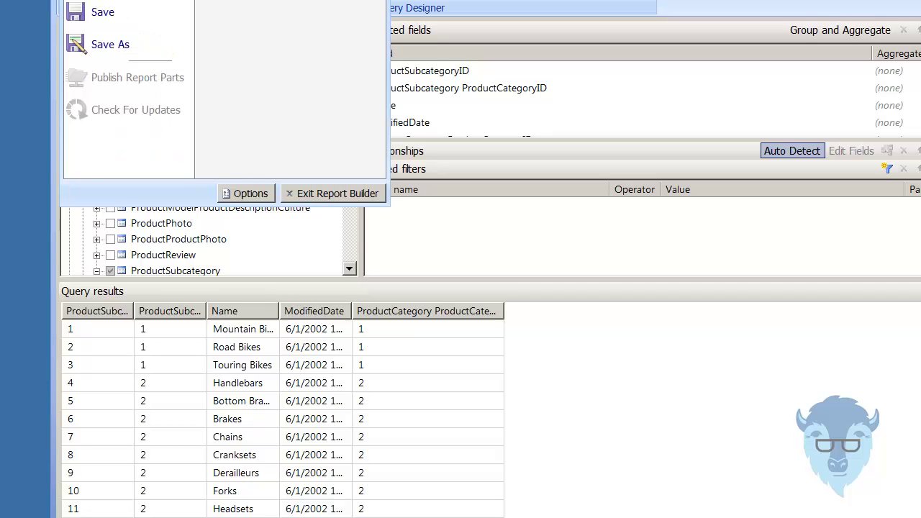
- Open the MathenoGroup2012_Product_Categories dataset (*.rsd) from the Shared Data Sets folder
{"action": "left_click", "coordinate": [115, 5]}
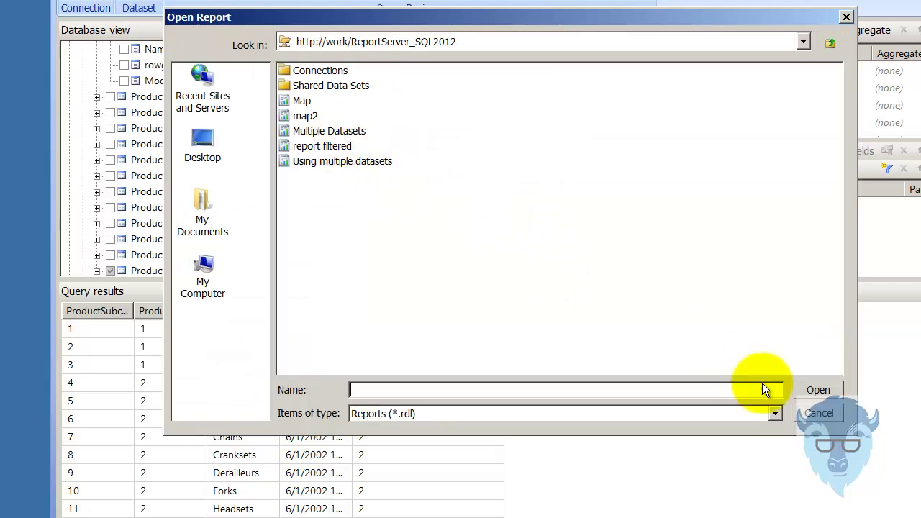
{"action": "double_click", "coordinate": [350, 86]}
{"action": "left_click", "coordinate": [775, 414]}
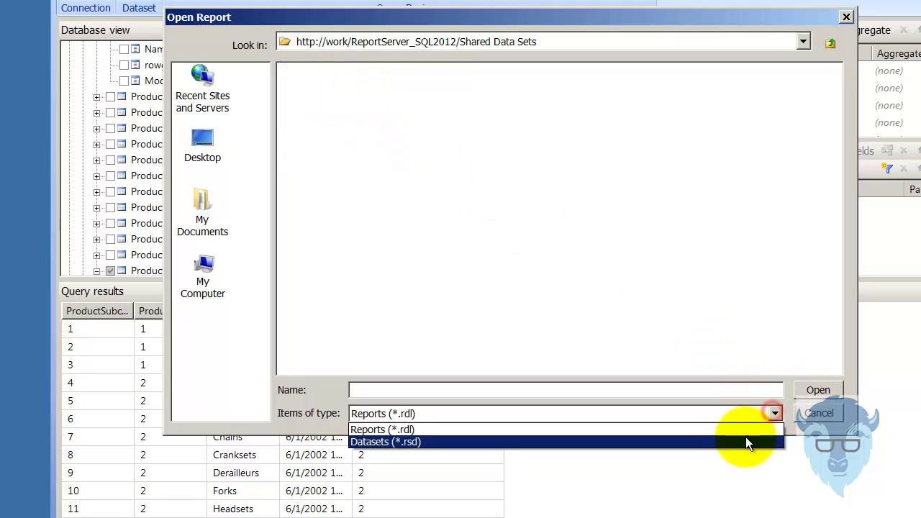
{"action": "left_click", "coordinate": [741, 438]}
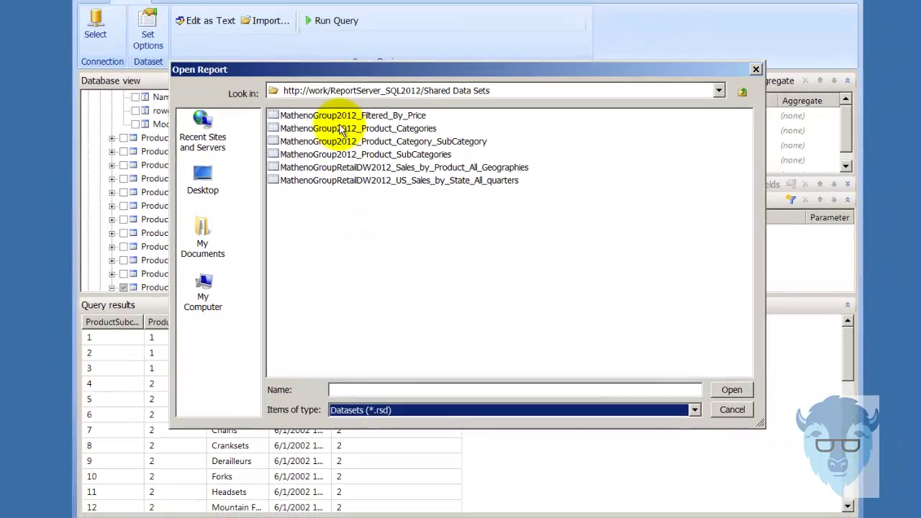
{"action": "left_click", "coordinate": [363, 85]}
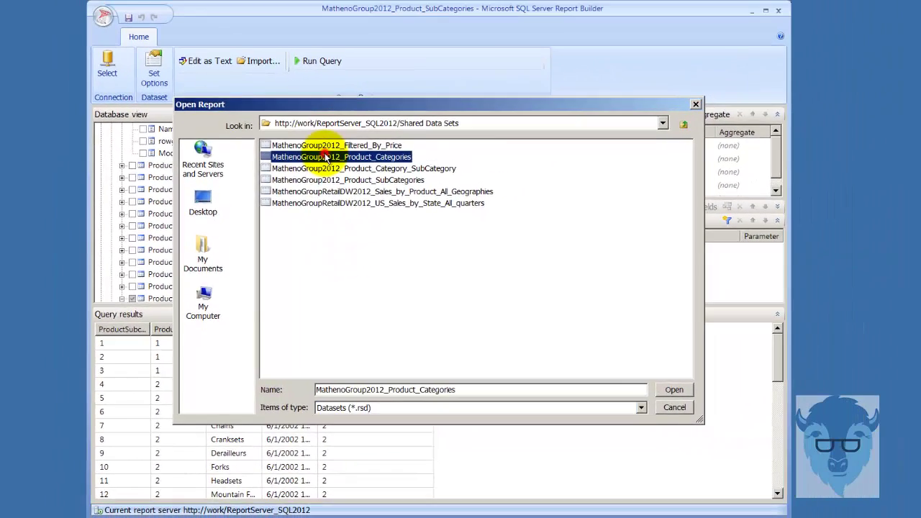
{"action": "double_click", "coordinate": [325, 157]}
- Run its query to list Bikes, Components, Clothing and Accessories
{"action": "left_click", "coordinate": [340, 146]}
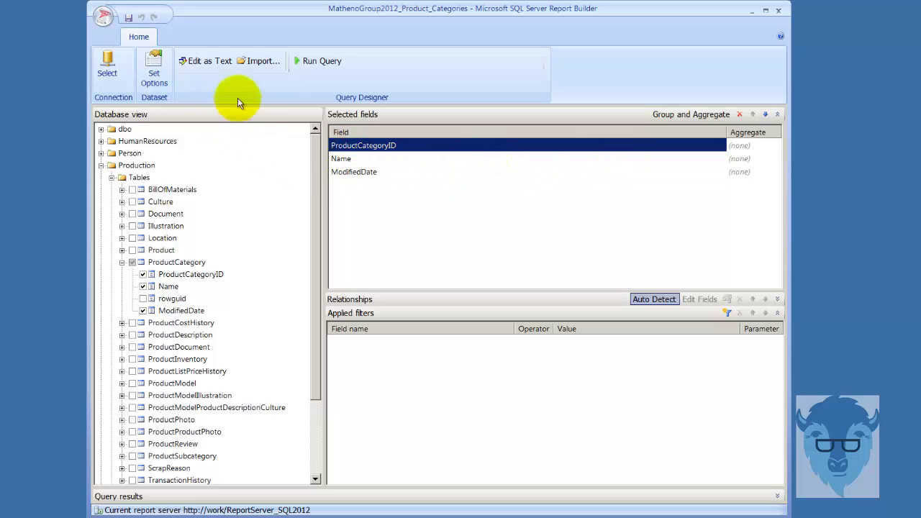
{"action": "left_click", "coordinate": [305, 70]}
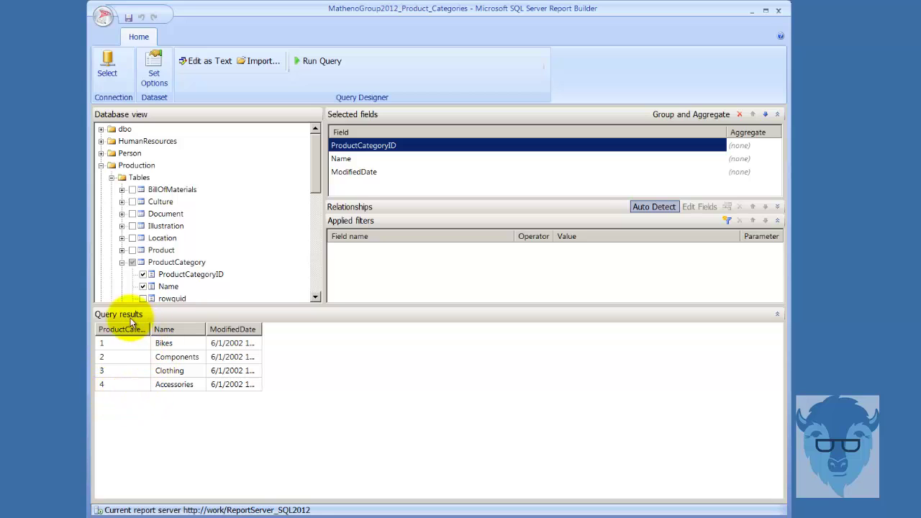
{"action": "left_click", "coordinate": [103, 16]}
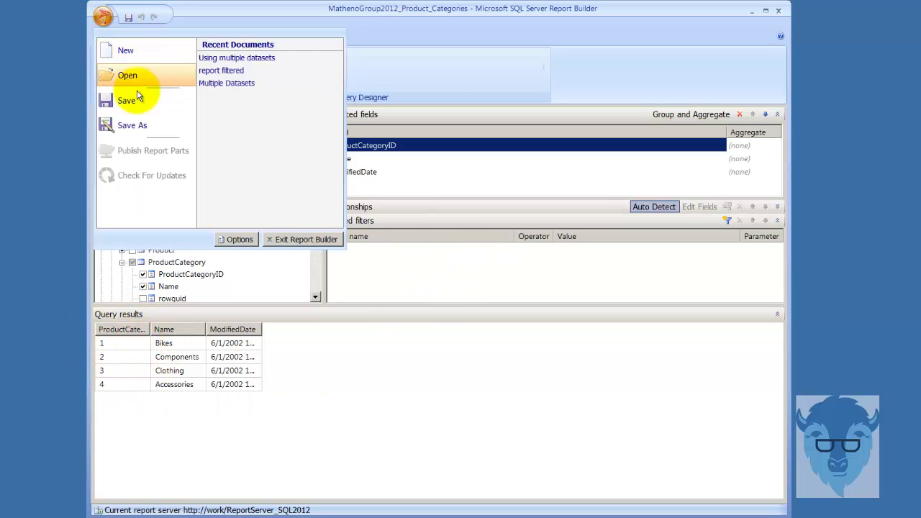
- Reopen 'Using multiple datasets' and expand the Sub and Cat datasets and the Categories parameter
{"action": "left_click", "coordinate": [261, 59]}
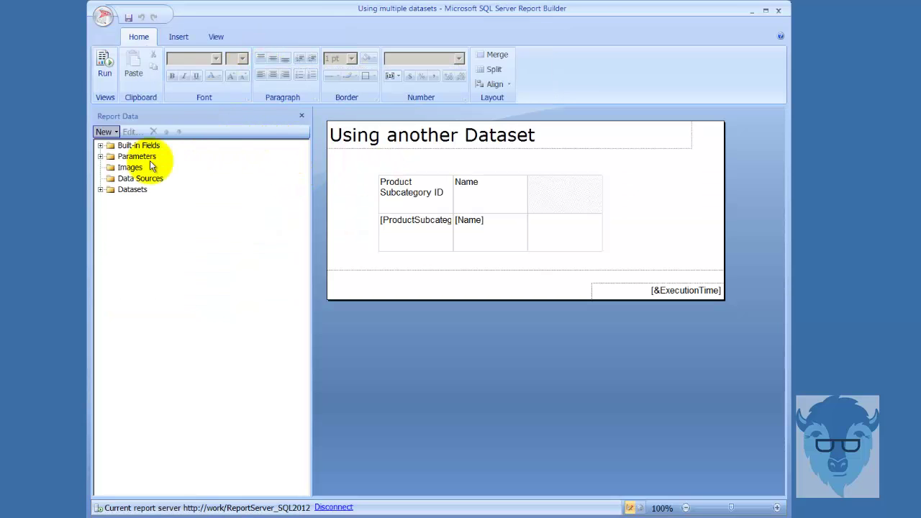
{"action": "left_click", "coordinate": [100, 190]}
{"action": "left_click", "coordinate": [136, 201]}
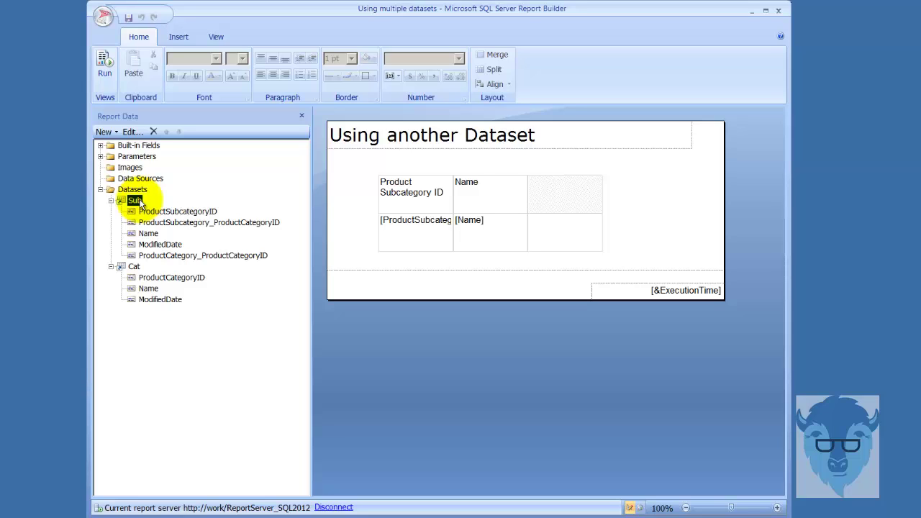
{"action": "left_click", "coordinate": [134, 266]}
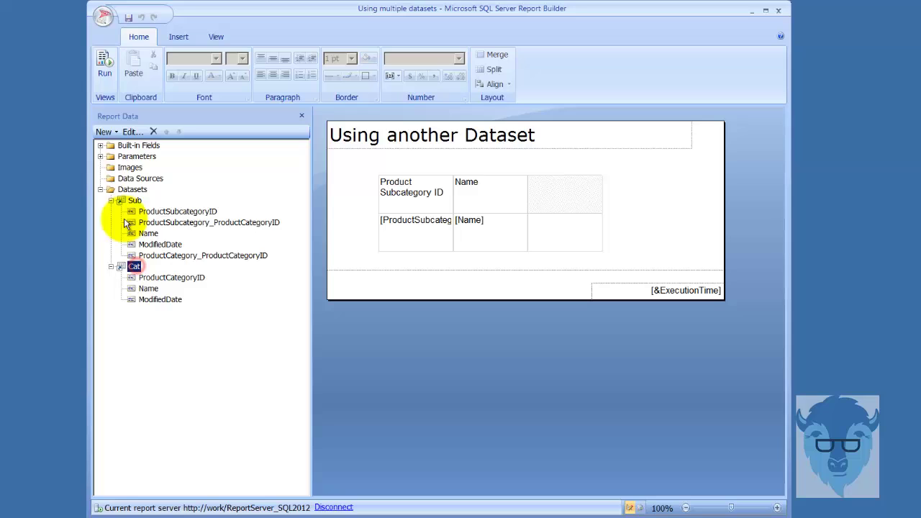
{"action": "left_click", "coordinate": [101, 156]}
{"action": "left_click", "coordinate": [145, 168]}
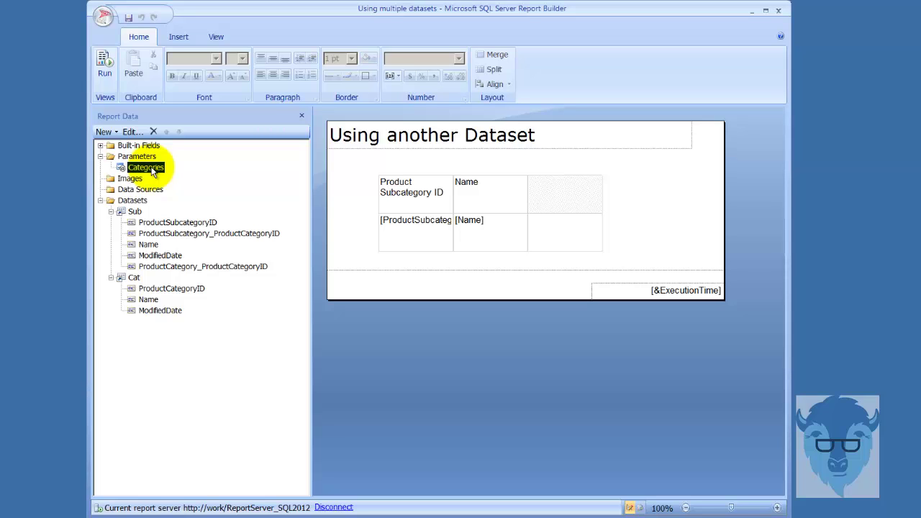
- Check Categories allows multiple values, with available values from Cat (ProductCategoryID value, Name label)
{"action": "right_click", "coordinate": [153, 171]}
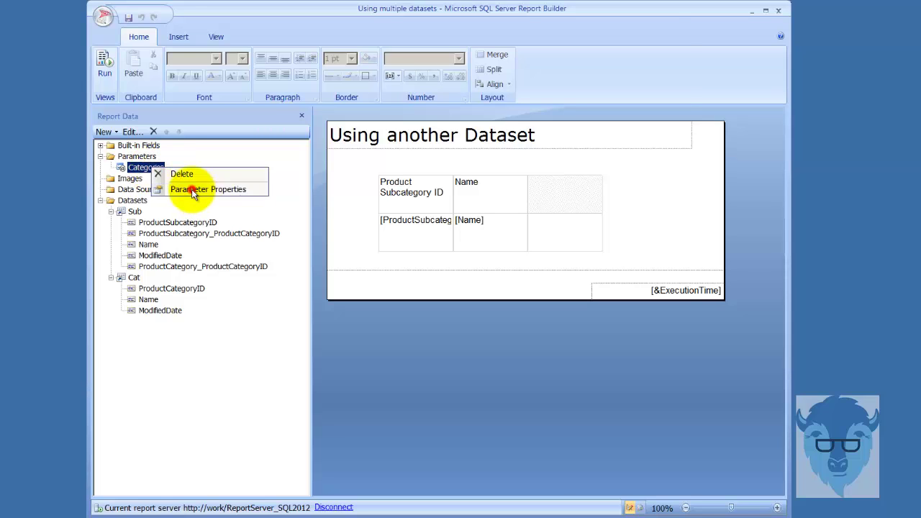
{"action": "left_click", "coordinate": [202, 189]}
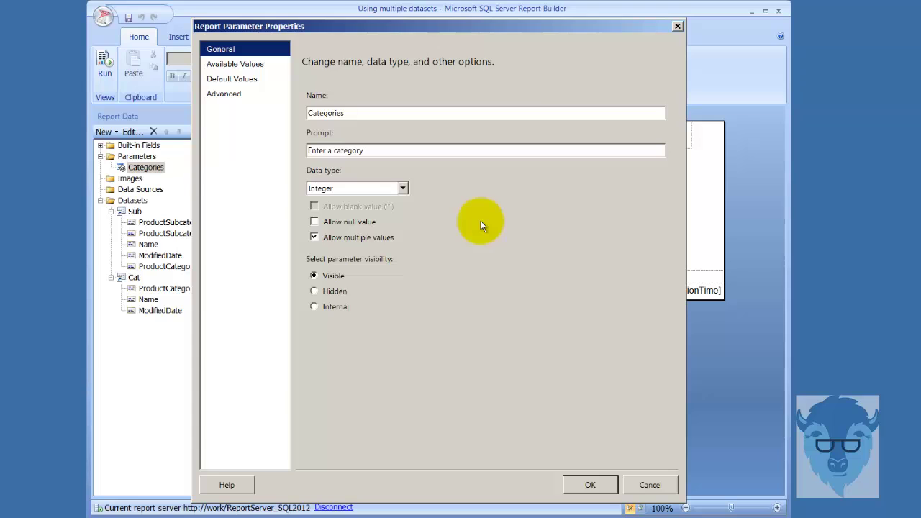
{"action": "left_click", "coordinate": [314, 237]}
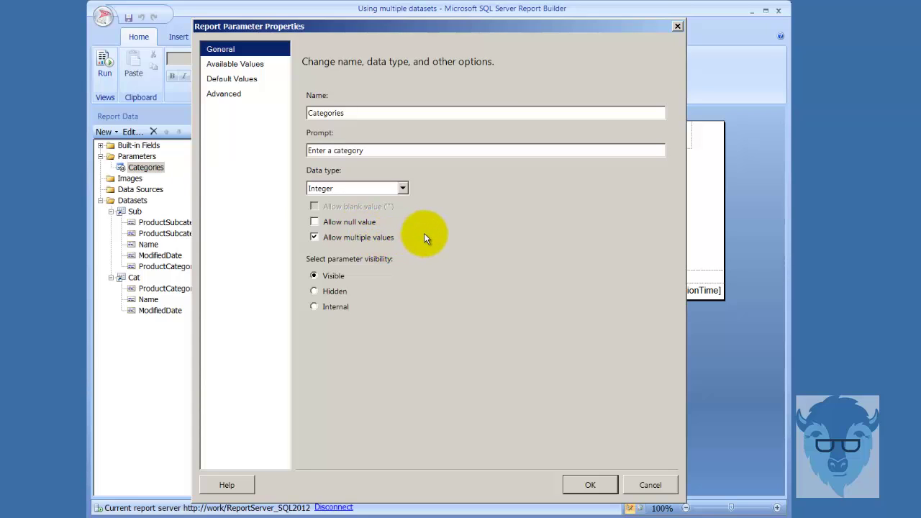
{"action": "left_click", "coordinate": [236, 69]}
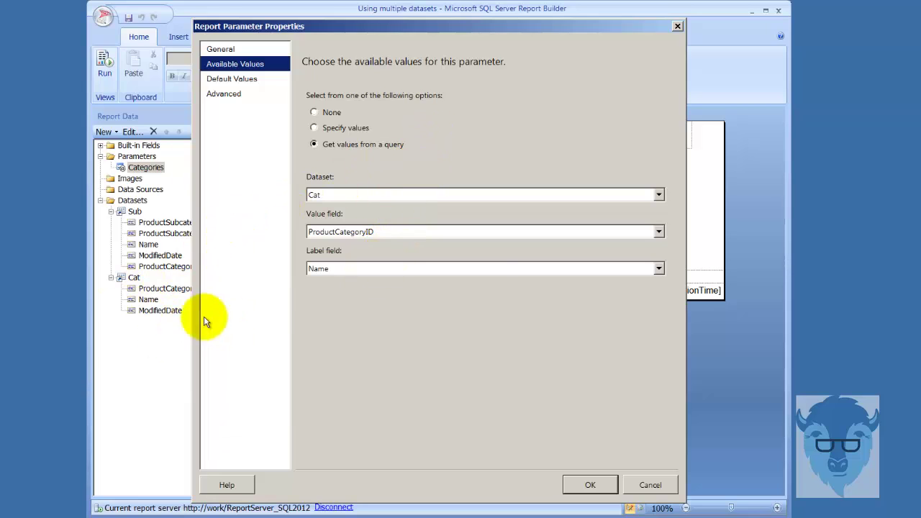
- Close the parameter properties with OK, then view the Insert tab and return to Home
{"action": "left_click", "coordinate": [591, 485]}
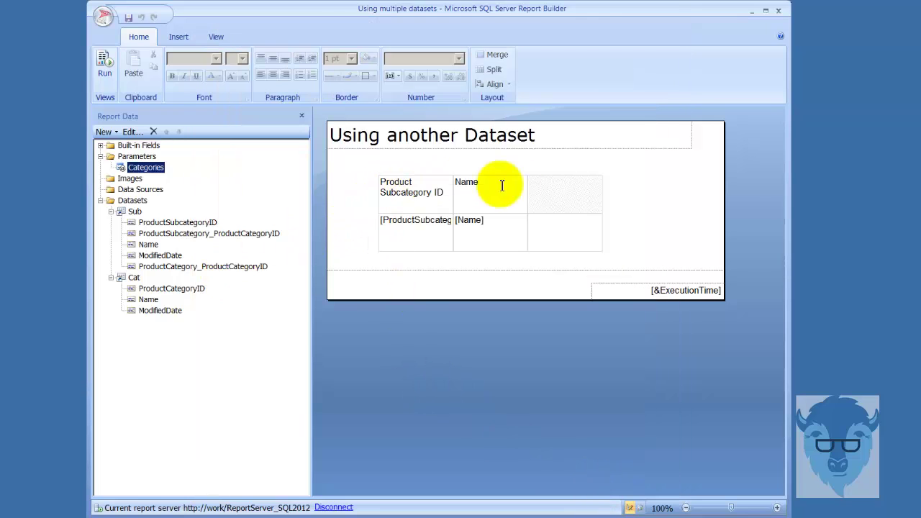
{"action": "left_click", "coordinate": [621, 208]}
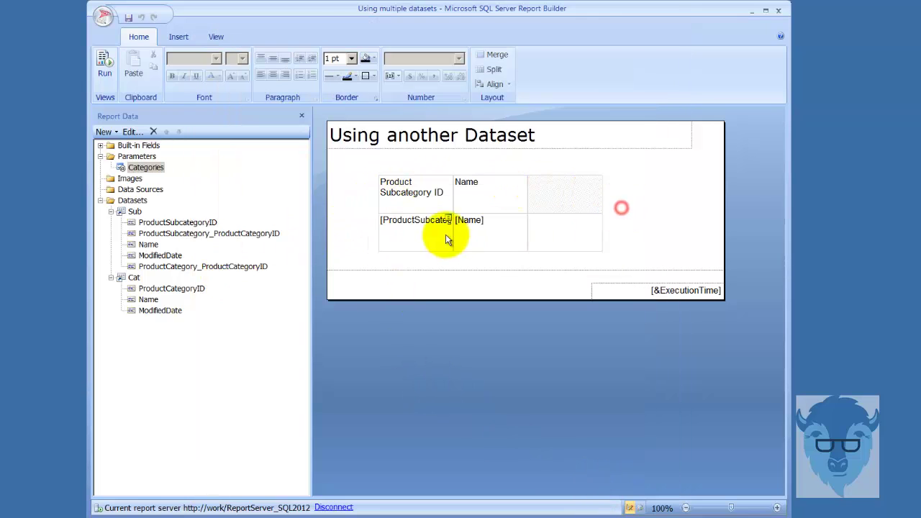
{"action": "left_click", "coordinate": [175, 40]}
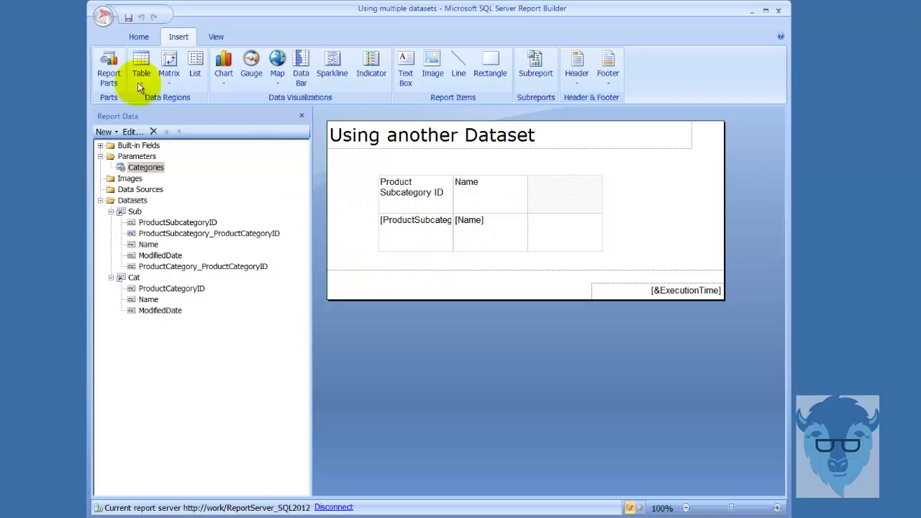
{"action": "left_click", "coordinate": [136, 37]}
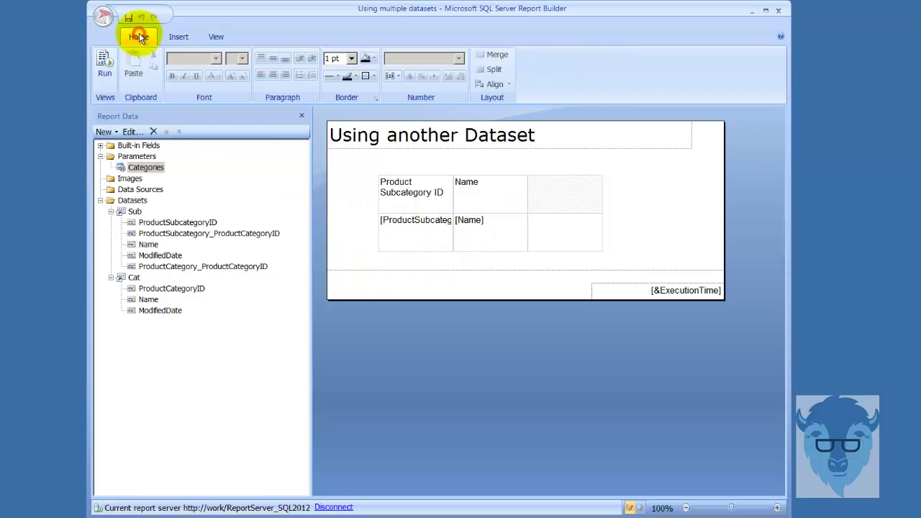
- Run the report with the Bikes category selected
{"action": "left_click", "coordinate": [108, 64]}
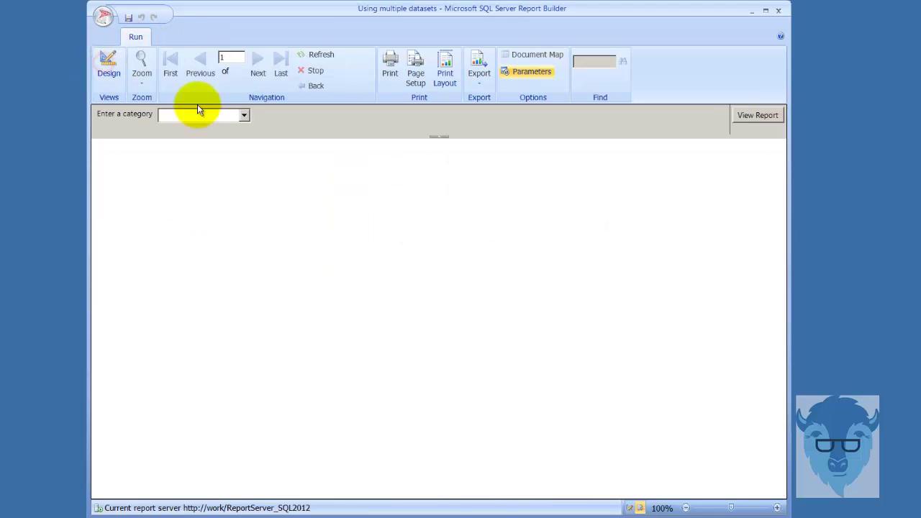
{"action": "left_click", "coordinate": [245, 116]}
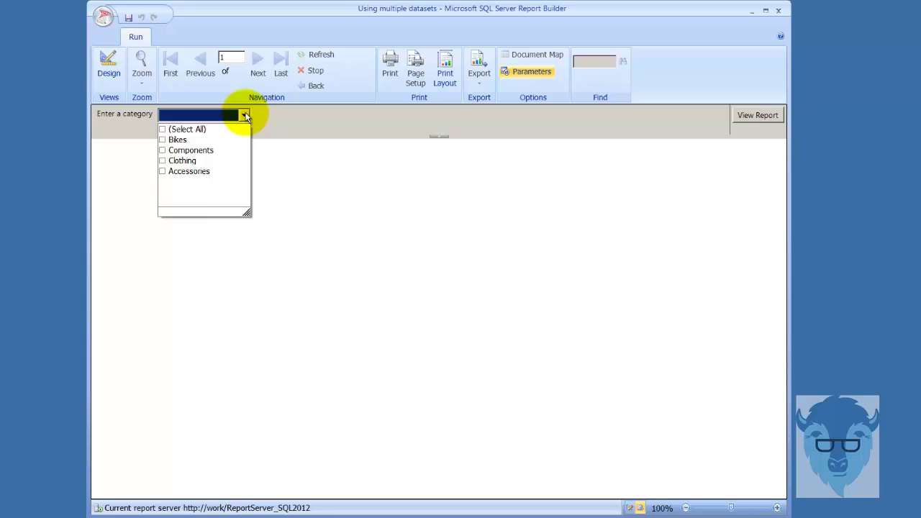
{"action": "left_click", "coordinate": [163, 140]}
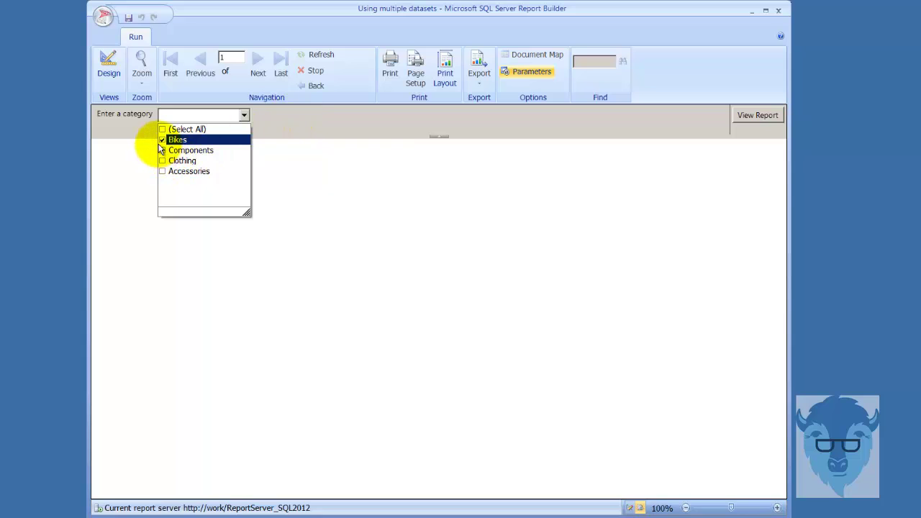
{"action": "left_click", "coordinate": [742, 116]}
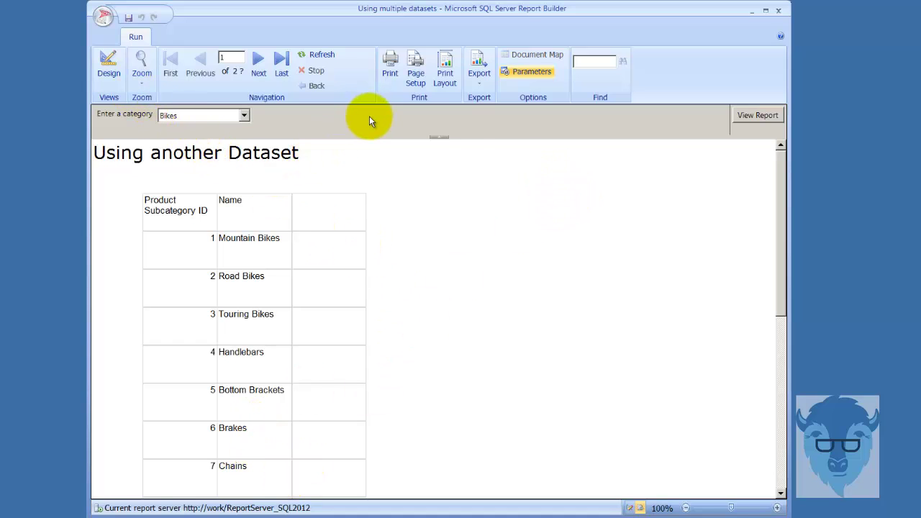
- Rerun the report for Components instead of Bikes, then refresh the preview
{"action": "left_click", "coordinate": [244, 115]}
{"action": "left_click", "coordinate": [163, 150]}
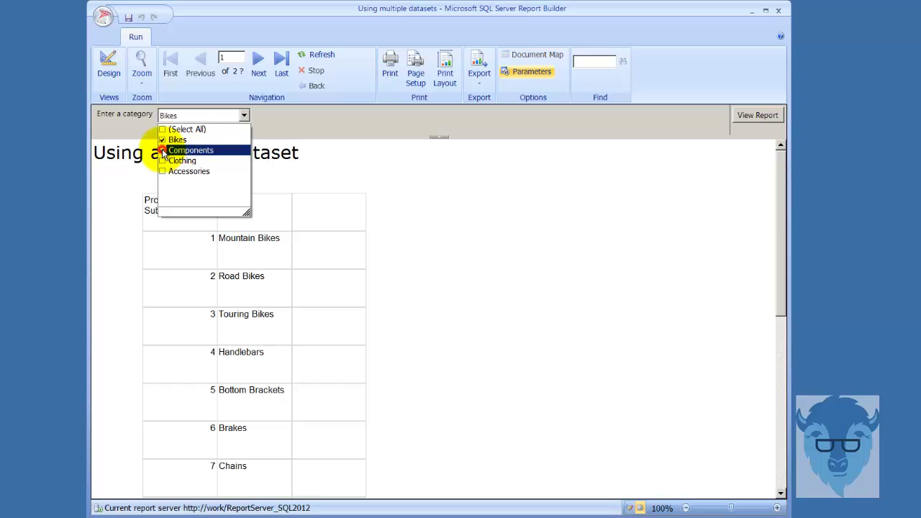
{"action": "left_click", "coordinate": [163, 140]}
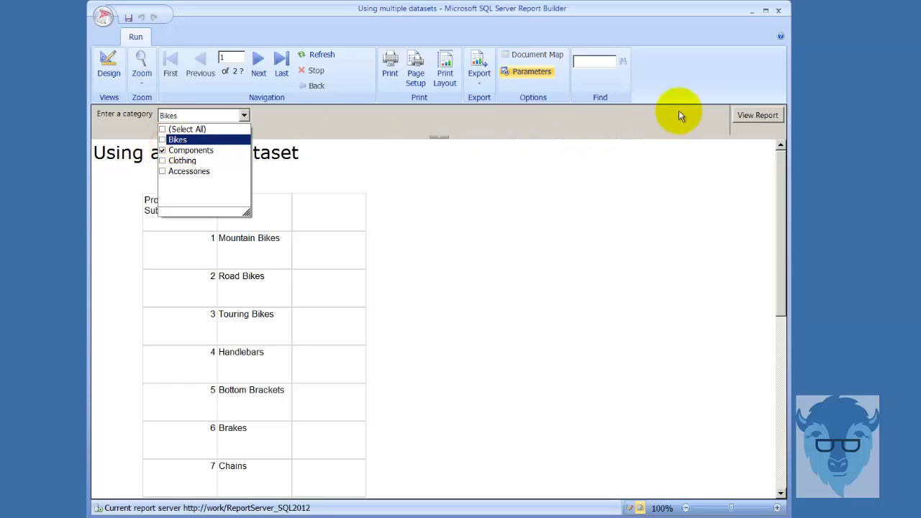
{"action": "left_click", "coordinate": [755, 117]}
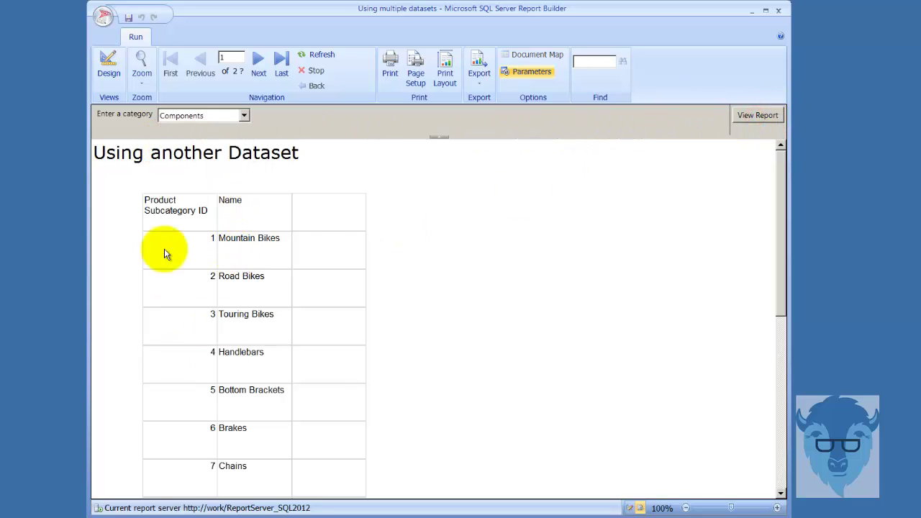
{"action": "left_click", "coordinate": [319, 55]}
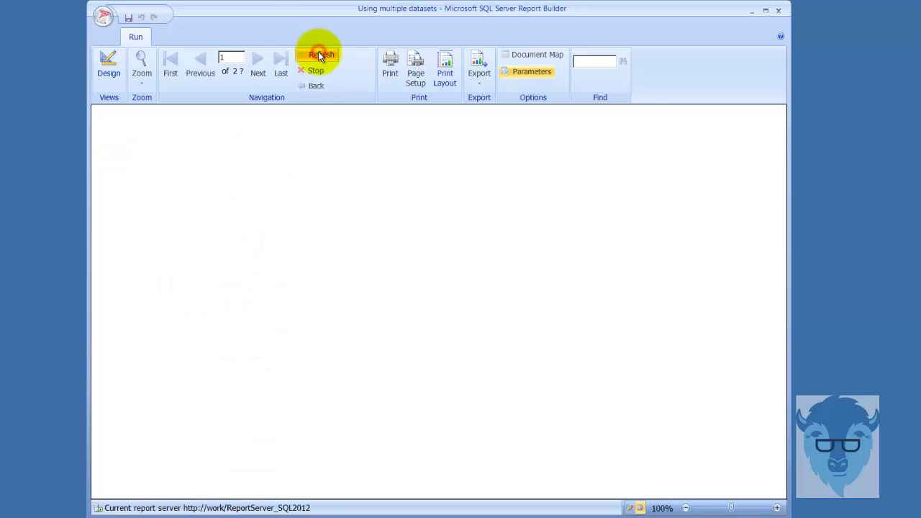
- Back in Design view, bring up the subcategory table's detail-row menu with Tablix Properties
{"action": "left_click", "coordinate": [109, 63]}
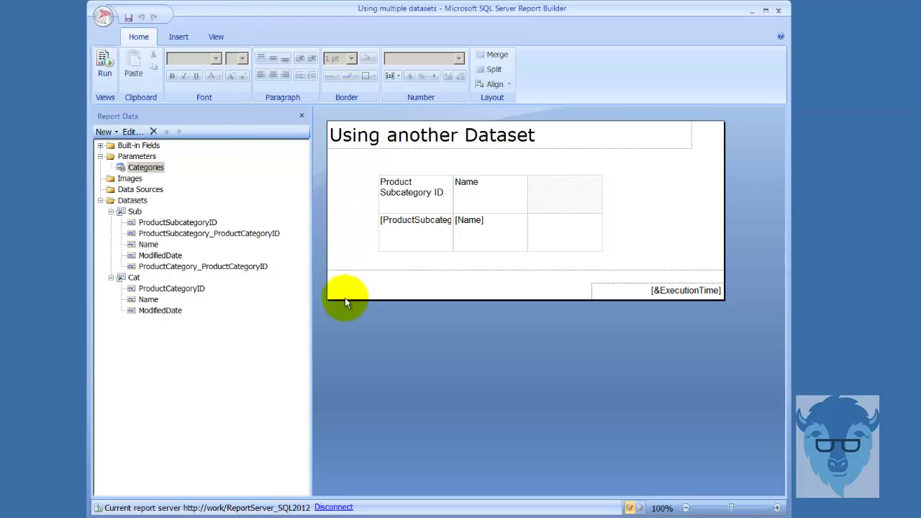
{"action": "left_click", "coordinate": [588, 250]}
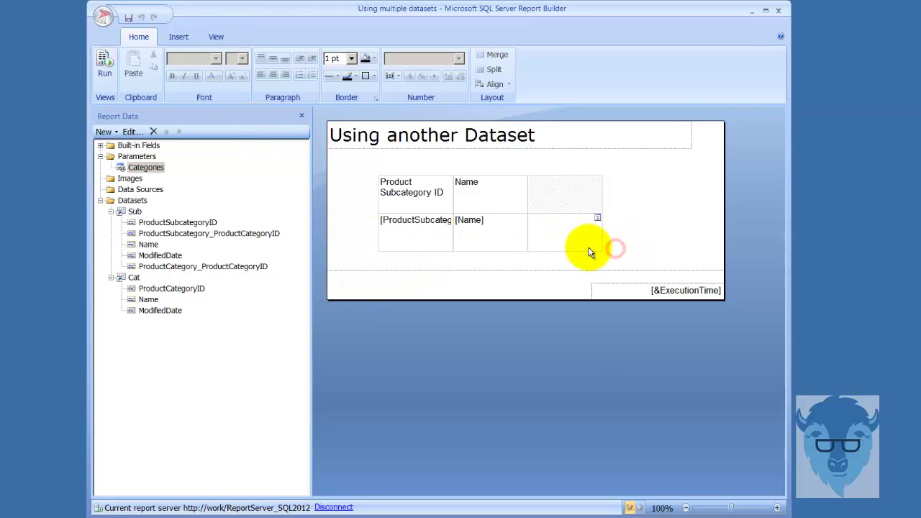
{"action": "right_click", "coordinate": [372, 245]}
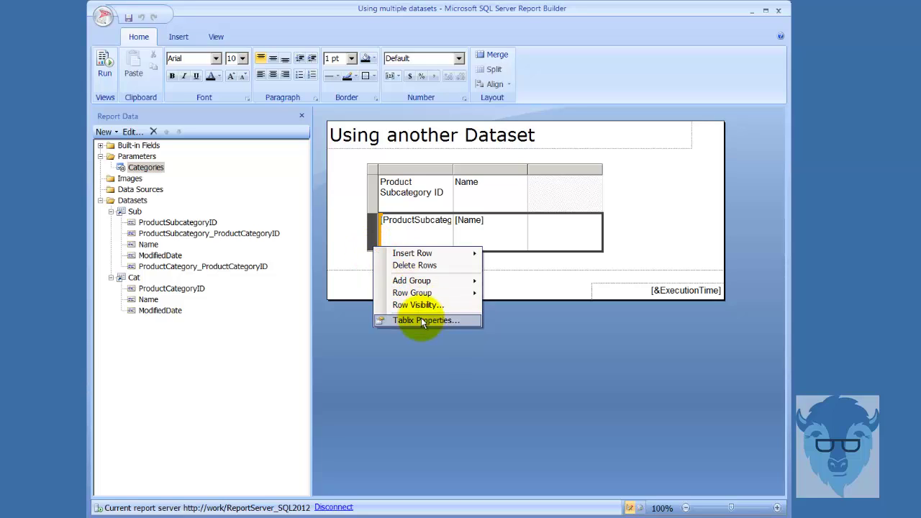
- Open the table's Tablix Properties and add a new filter on the Filters page
{"action": "left_click", "coordinate": [461, 322]}
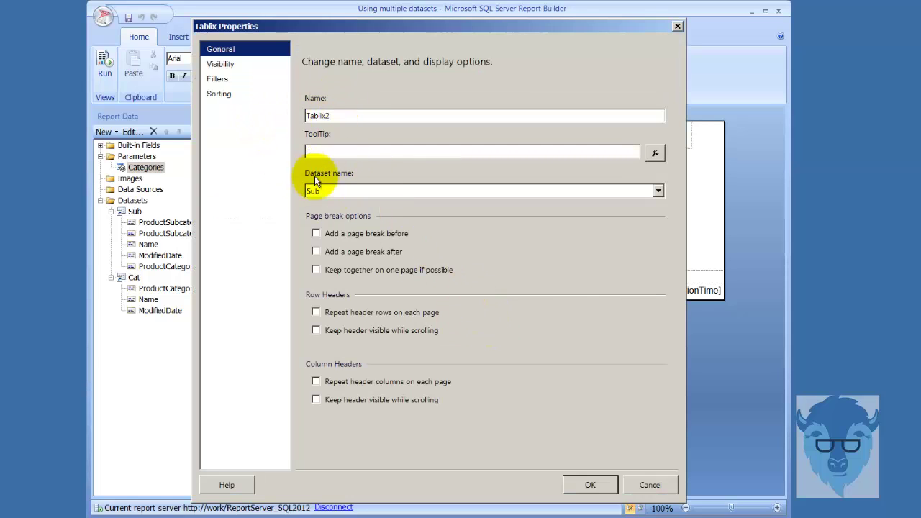
{"action": "left_click", "coordinate": [219, 81]}
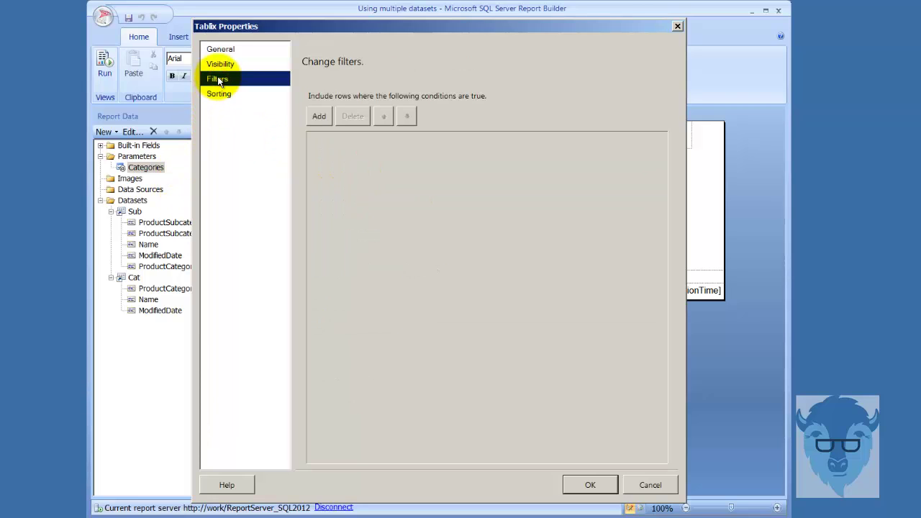
{"action": "left_click", "coordinate": [317, 115]}
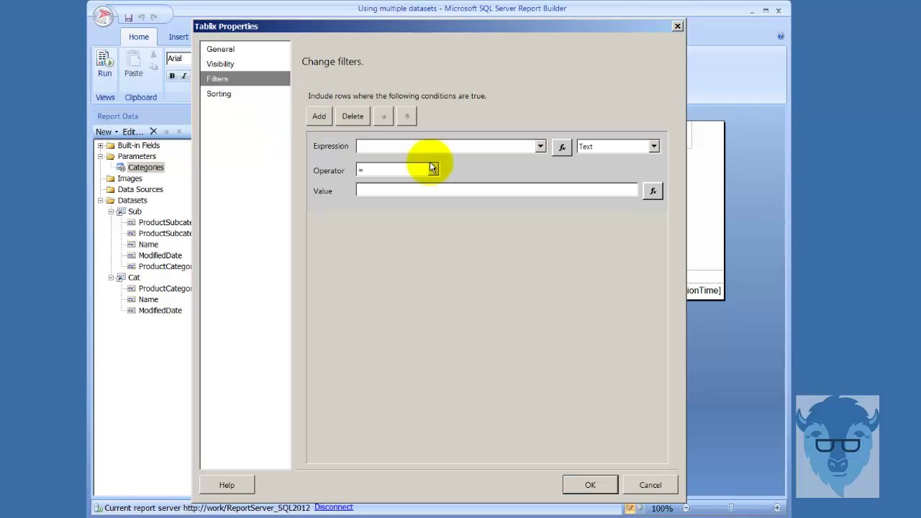
- Set the filter expression to [ProductSubcategoryID] with the In operator
{"action": "left_click", "coordinate": [541, 146]}
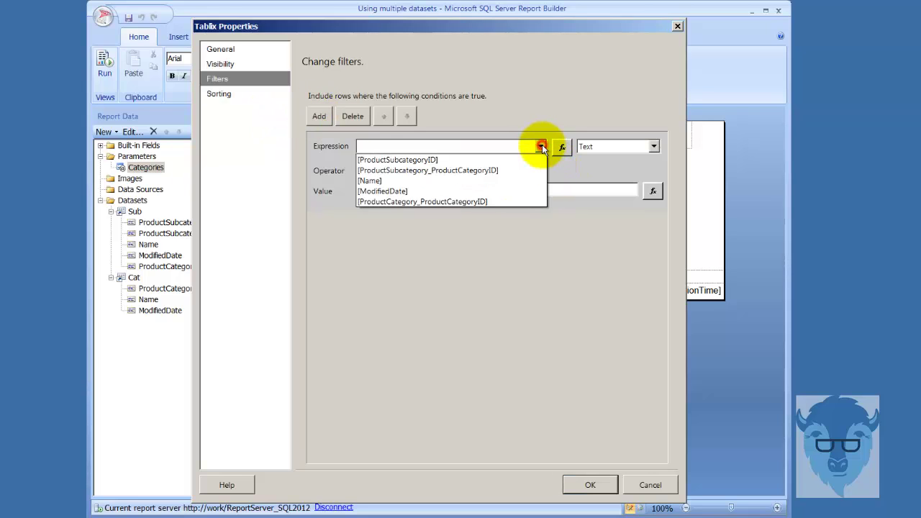
{"action": "left_click", "coordinate": [539, 288]}
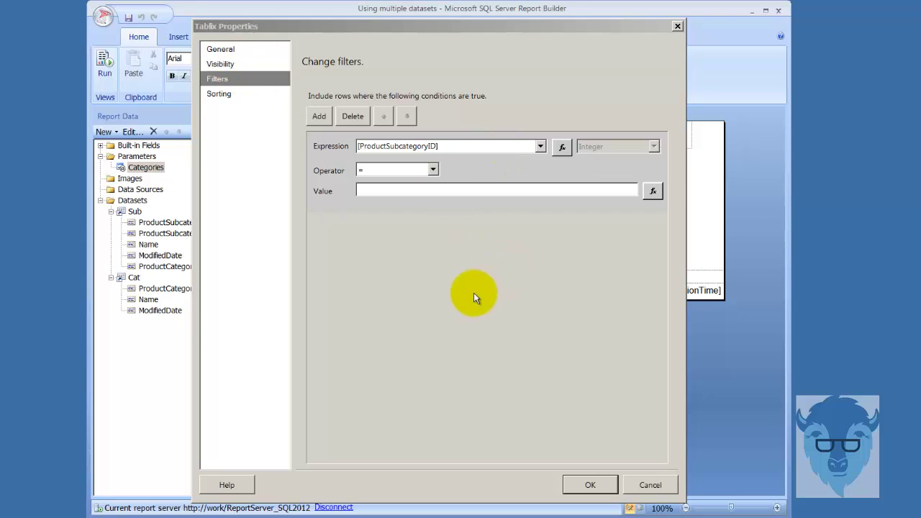
{"action": "left_click", "coordinate": [540, 146]}
{"action": "left_click", "coordinate": [540, 146]}
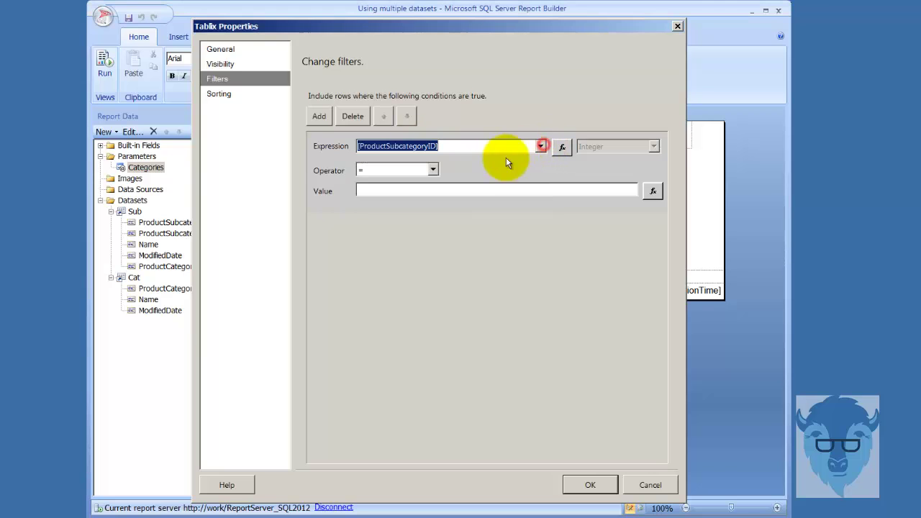
{"action": "left_click", "coordinate": [433, 170]}
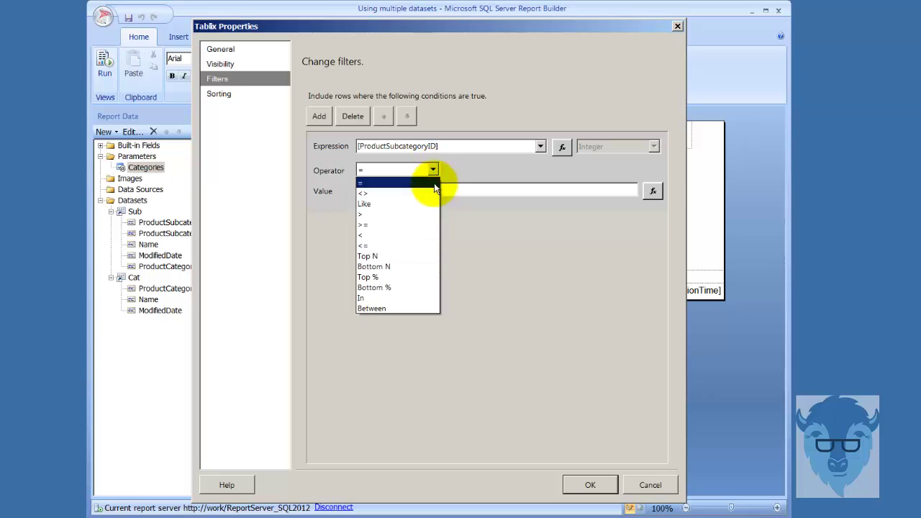
{"action": "left_click", "coordinate": [428, 300]}
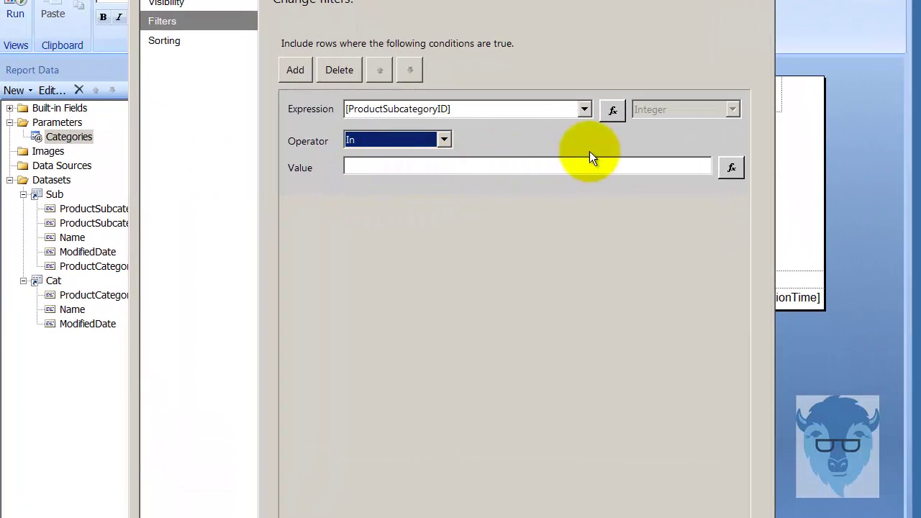
- Make the filter value the expression Parameters!Categories.Value(0) via the Expression dialog
{"action": "left_click", "coordinate": [732, 169]}
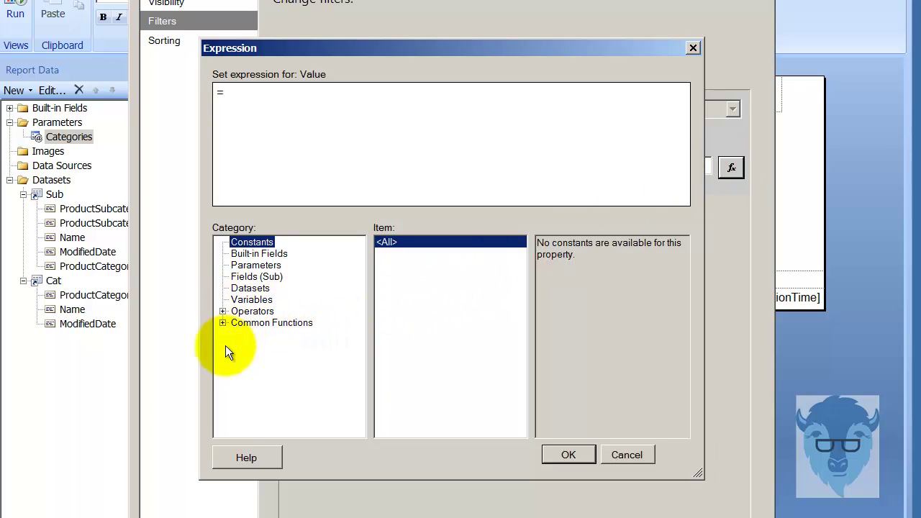
{"action": "left_click", "coordinate": [263, 265]}
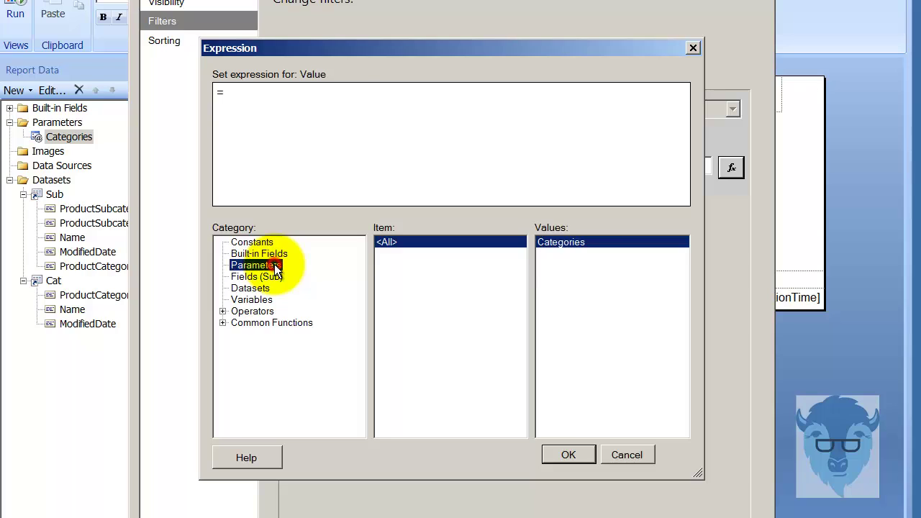
{"action": "double_click", "coordinate": [607, 242]}
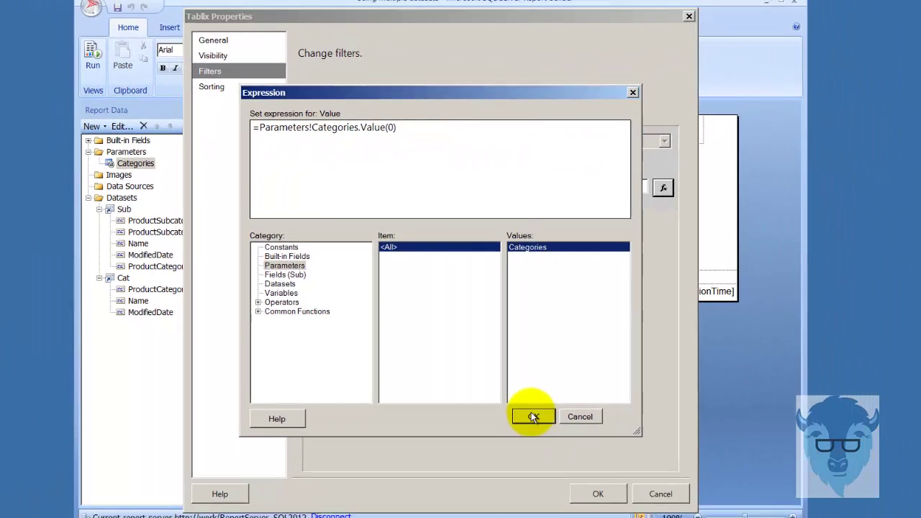
{"action": "left_click", "coordinate": [568, 455]}
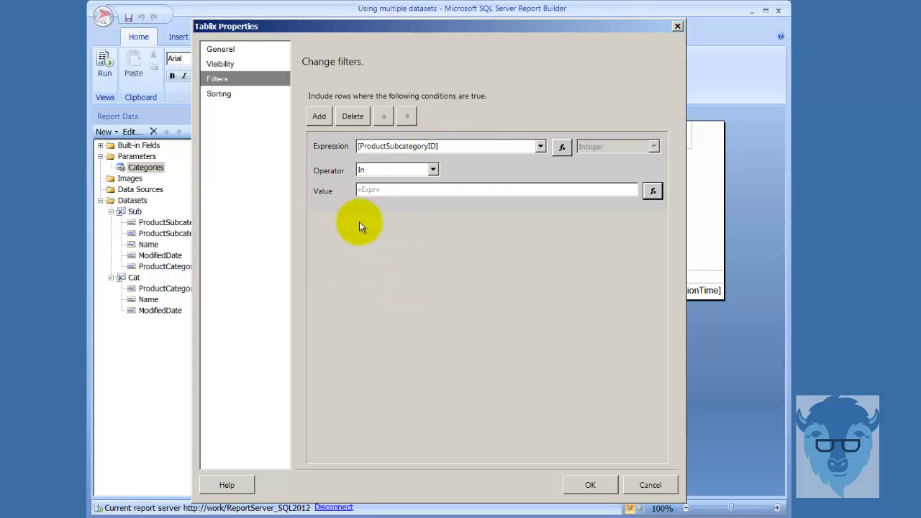
- Apply the table filter and preview the report for the Bikes category
{"action": "left_click", "coordinate": [590, 485]}
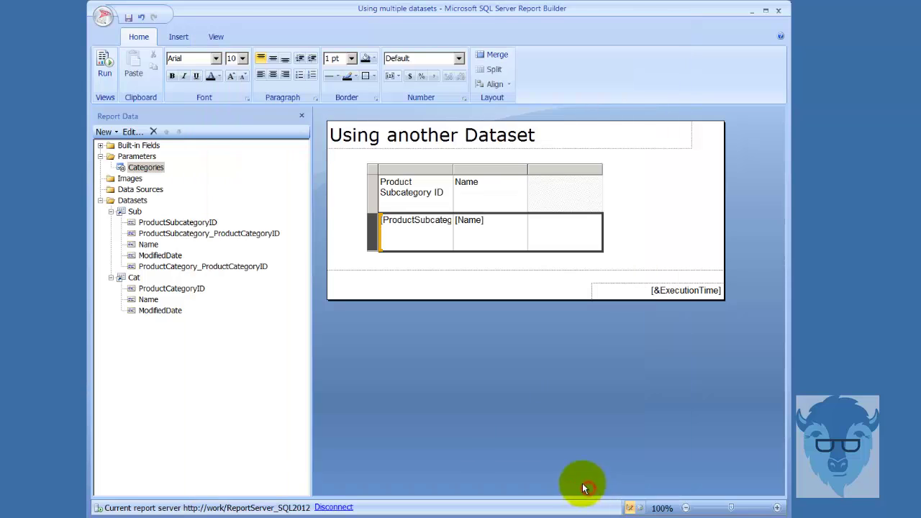
{"action": "left_click", "coordinate": [103, 72]}
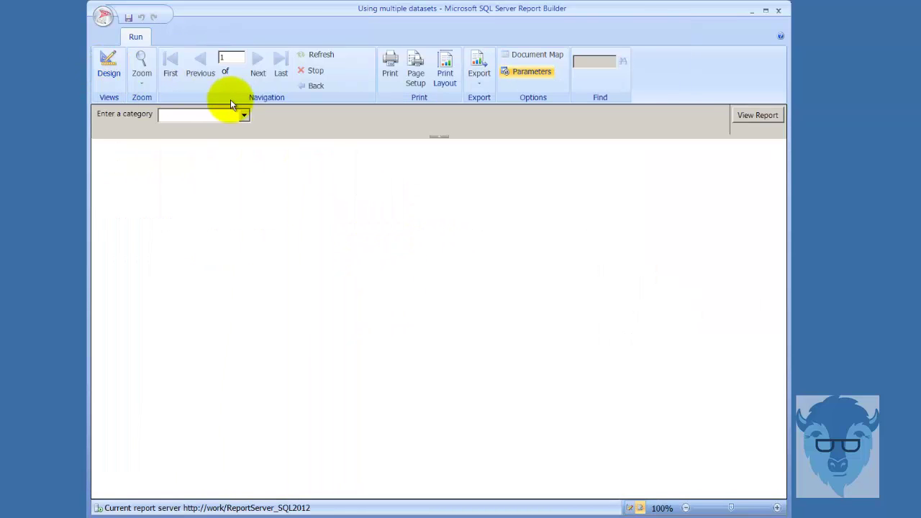
{"action": "left_click", "coordinate": [244, 116]}
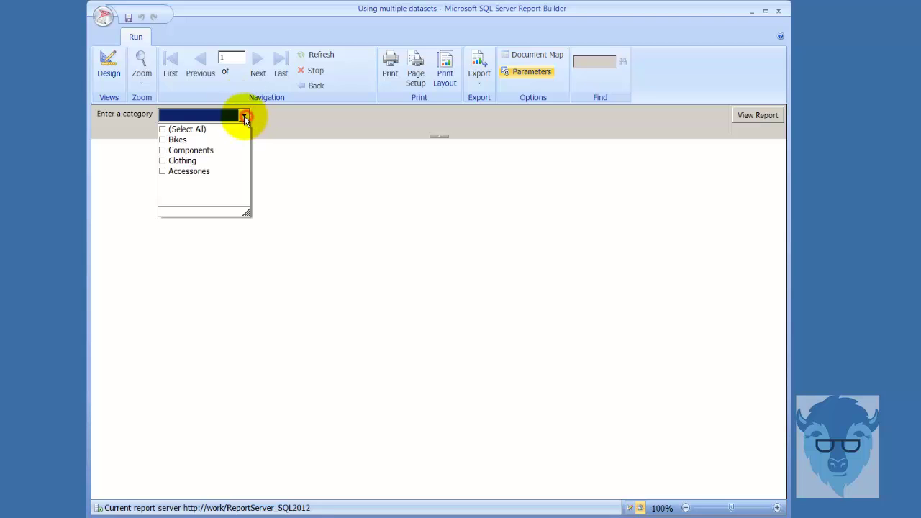
{"action": "left_click", "coordinate": [163, 139]}
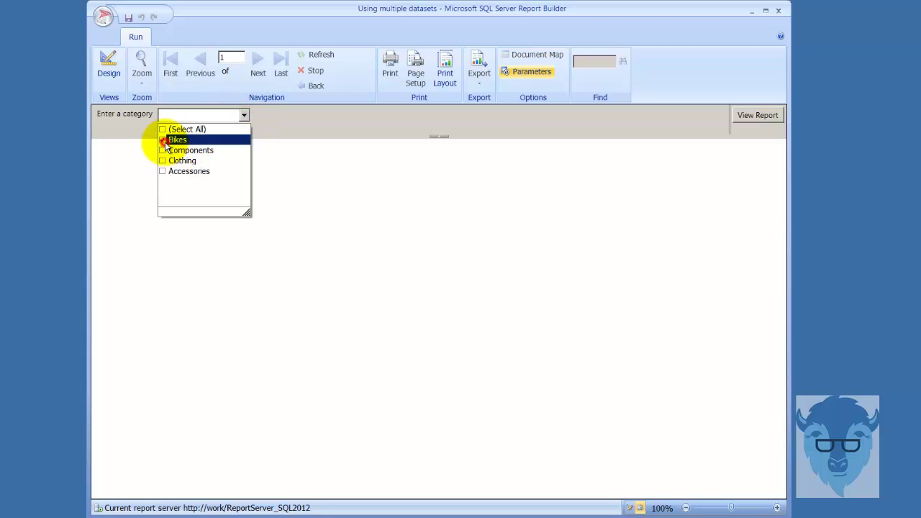
{"action": "left_click", "coordinate": [753, 118]}
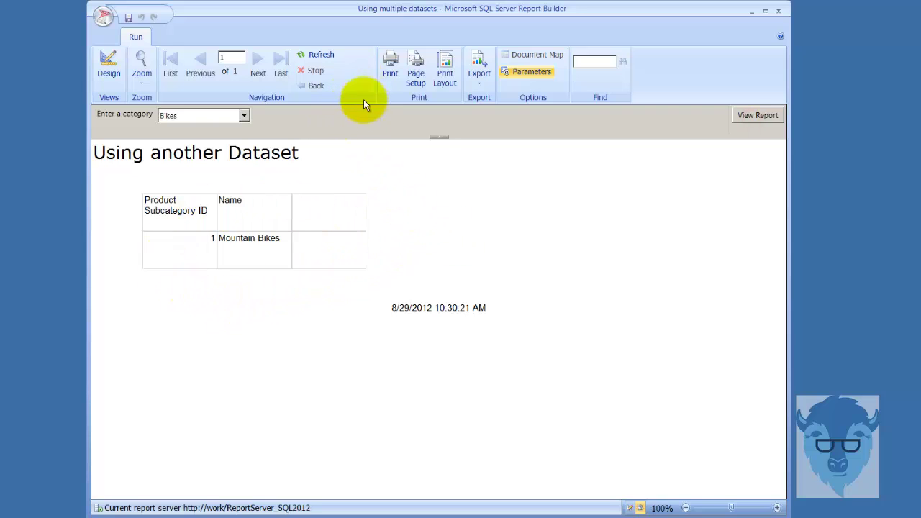
- Refresh and preview the report with both Bikes and Clothing selected
{"action": "left_click", "coordinate": [310, 54]}
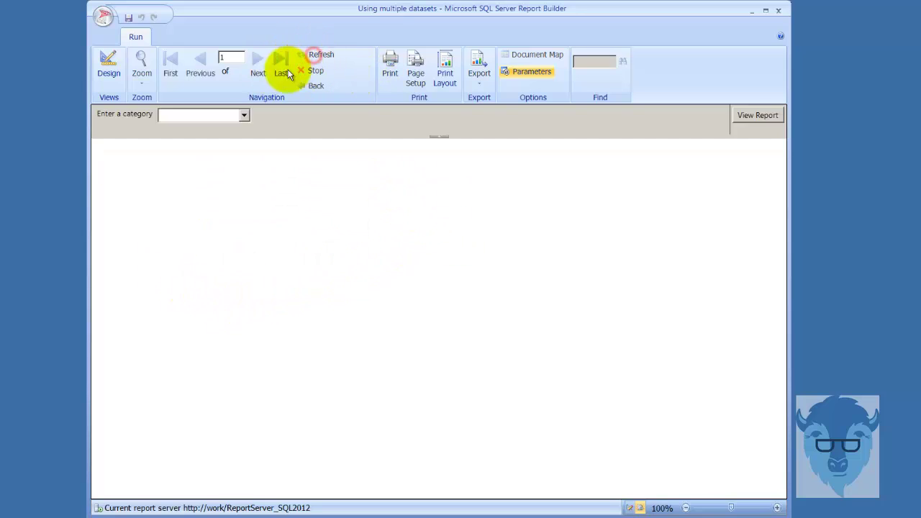
{"action": "left_click", "coordinate": [244, 116]}
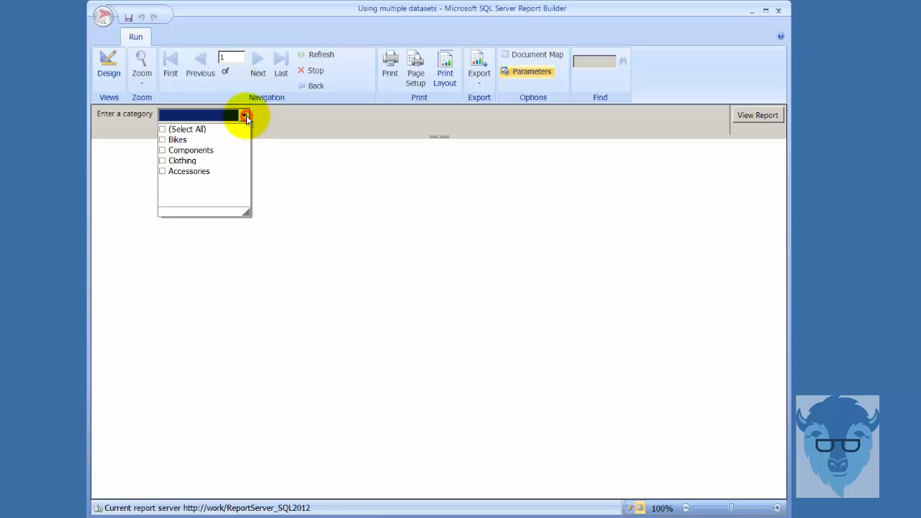
{"action": "left_click", "coordinate": [163, 140]}
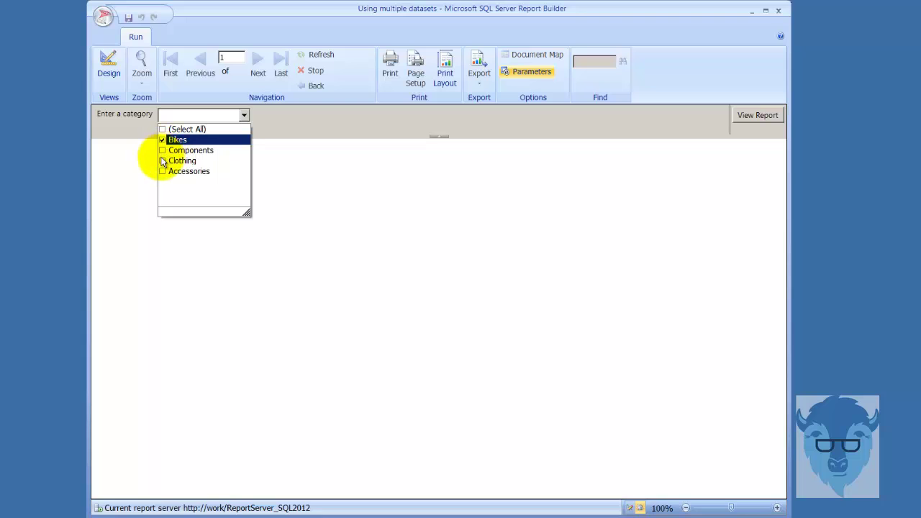
{"action": "left_click", "coordinate": [162, 161]}
{"action": "left_click", "coordinate": [764, 119]}
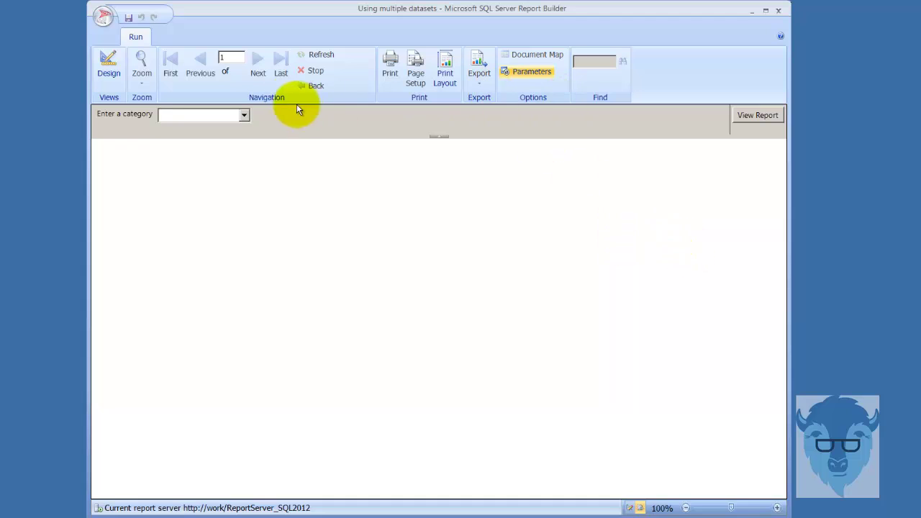
- Preview the report for Accessories, showing only subcategory 4, Handlebars
{"action": "left_click", "coordinate": [244, 115]}
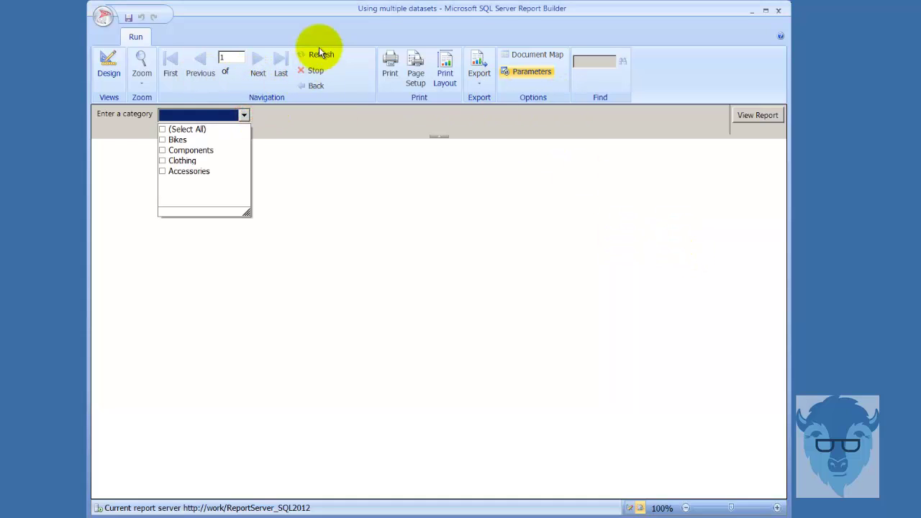
{"action": "left_click", "coordinate": [162, 172]}
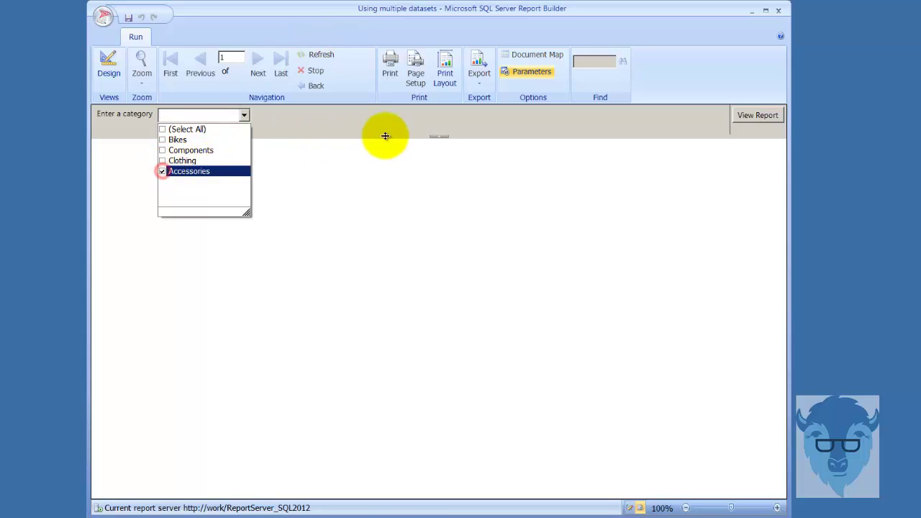
{"action": "left_click", "coordinate": [754, 115]}
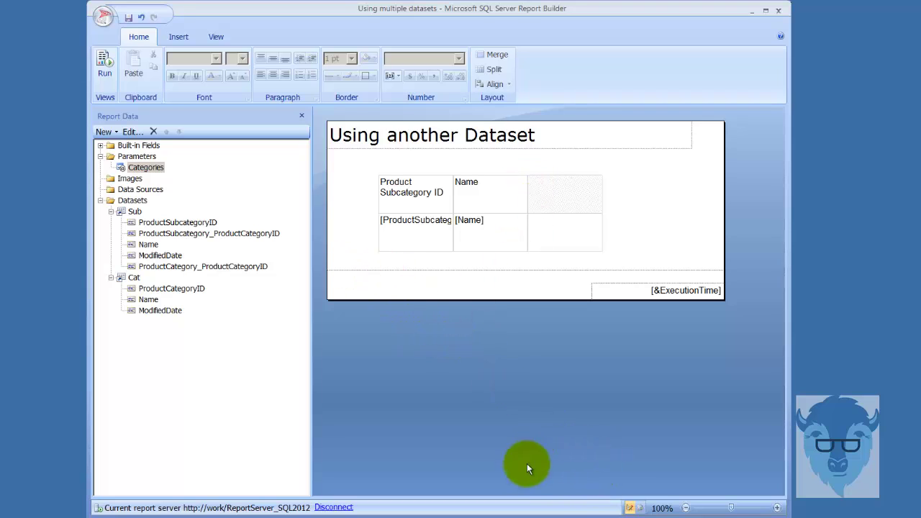
- Review the Categories parameter's values and keep it Integer, visible, prompting 'Enter a category'
{"action": "left_click", "coordinate": [160, 168]}
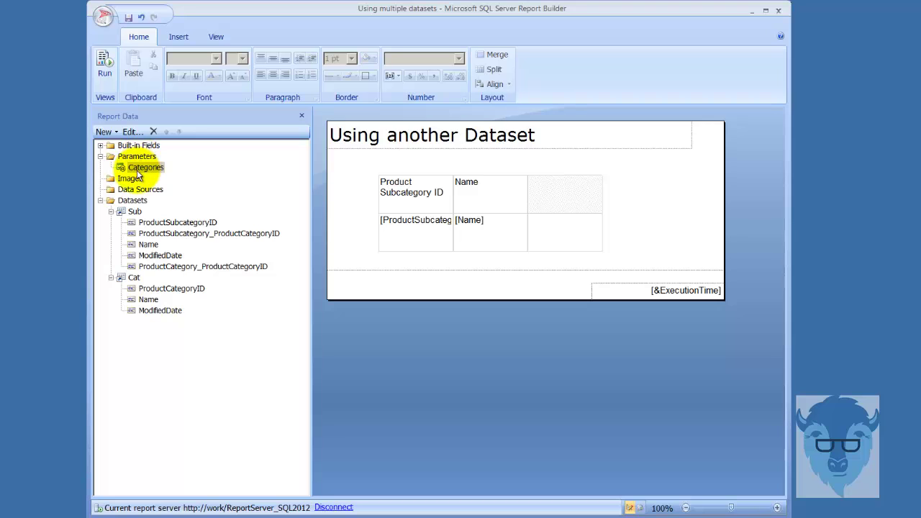
{"action": "right_click", "coordinate": [137, 169]}
{"action": "left_click", "coordinate": [197, 195]}
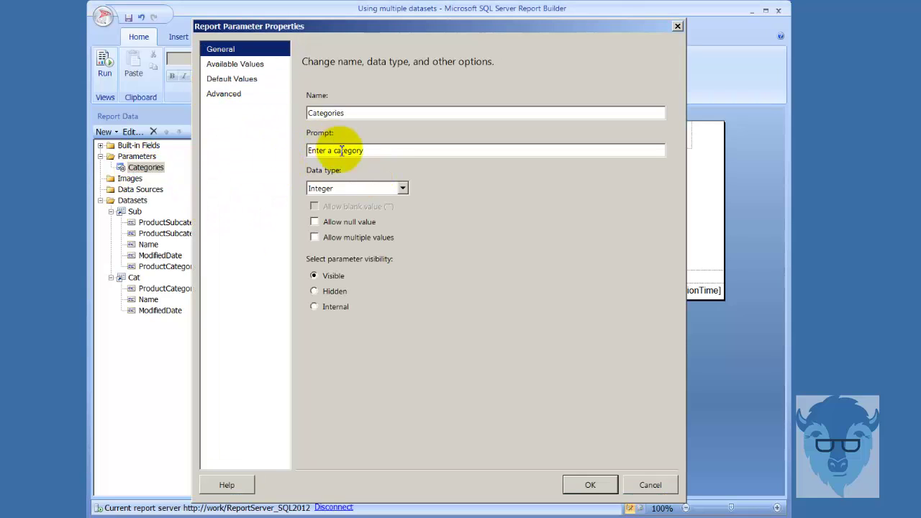
{"action": "left_click", "coordinate": [230, 65]}
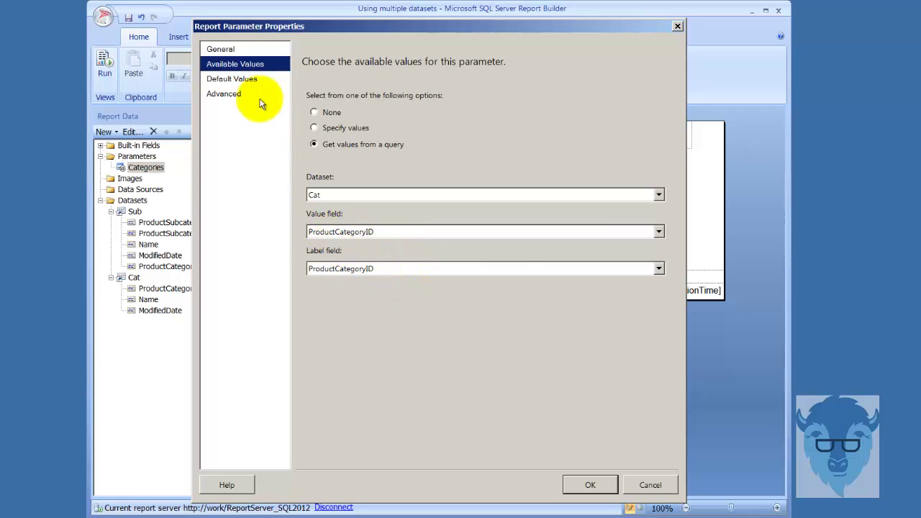
{"action": "left_click", "coordinate": [231, 54]}
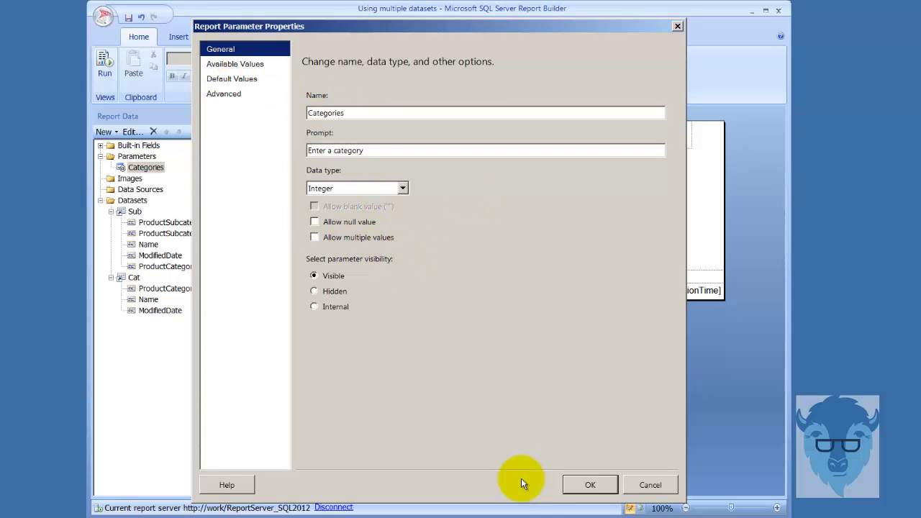
{"action": "left_click", "coordinate": [589, 485]}
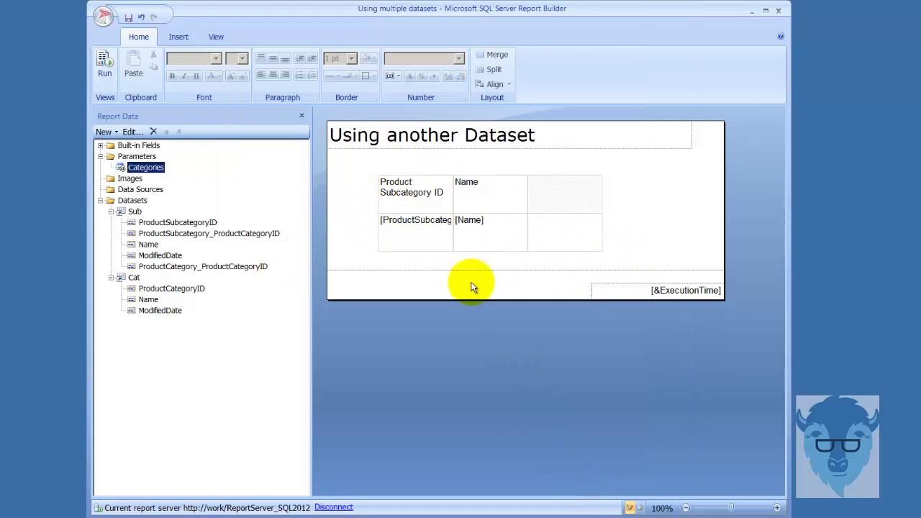
- Check the Tablix filter value =Parameters!Categories.Value, leave it unchanged, and confirm the properties
{"action": "left_click", "coordinate": [380, 236]}
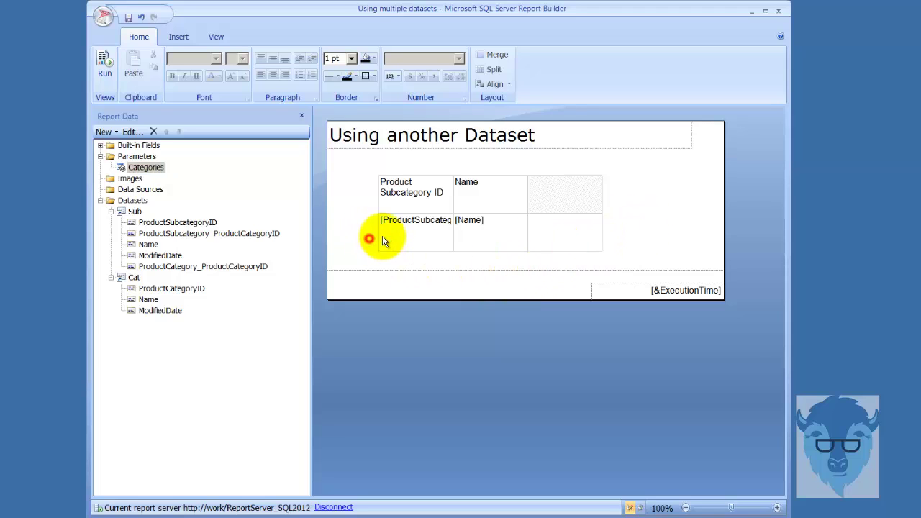
{"action": "right_click", "coordinate": [373, 239]}
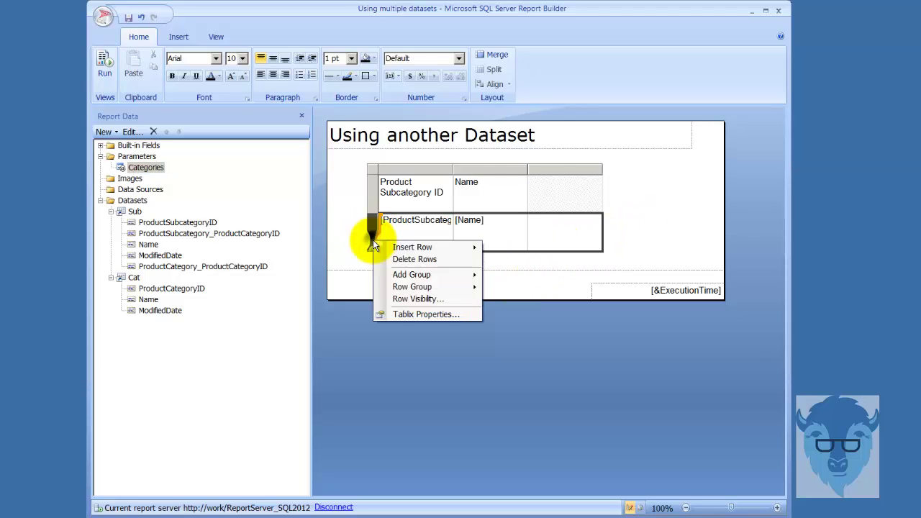
{"action": "left_click", "coordinate": [425, 316]}
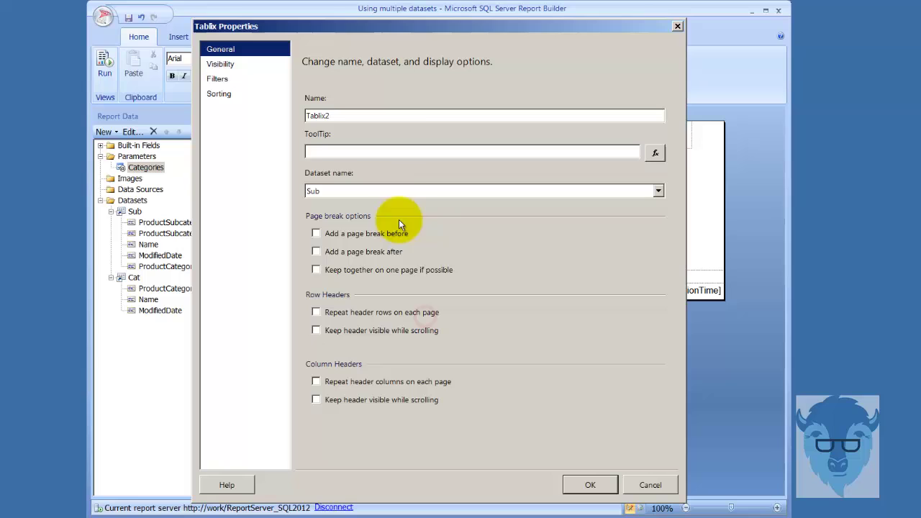
{"action": "left_click", "coordinate": [218, 79]}
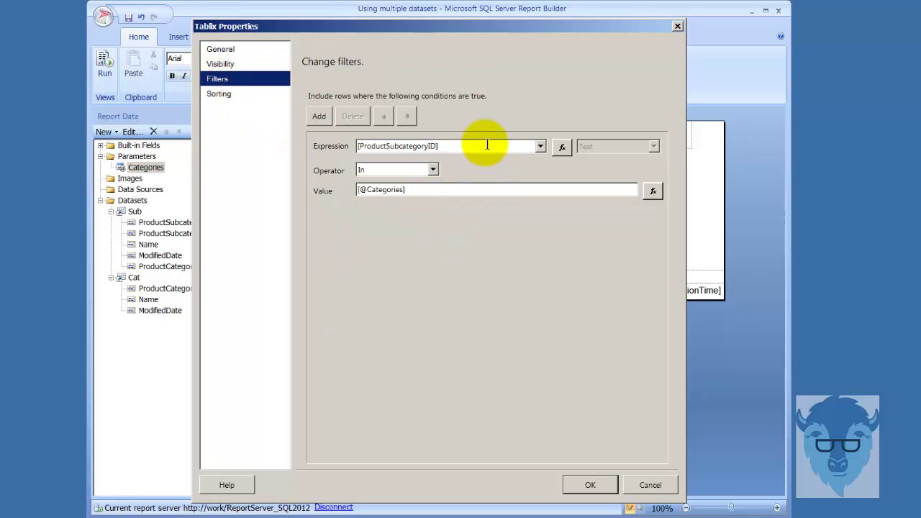
{"action": "left_click", "coordinate": [652, 190]}
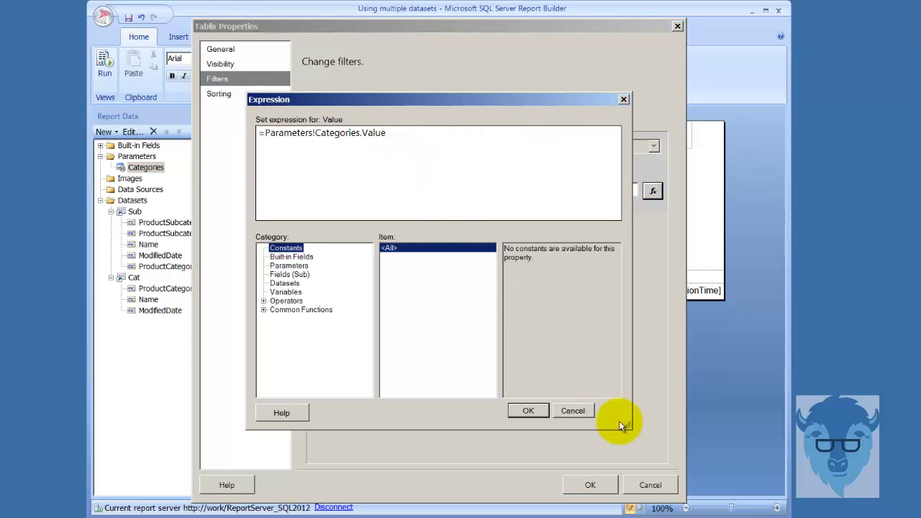
{"action": "left_click", "coordinate": [575, 411]}
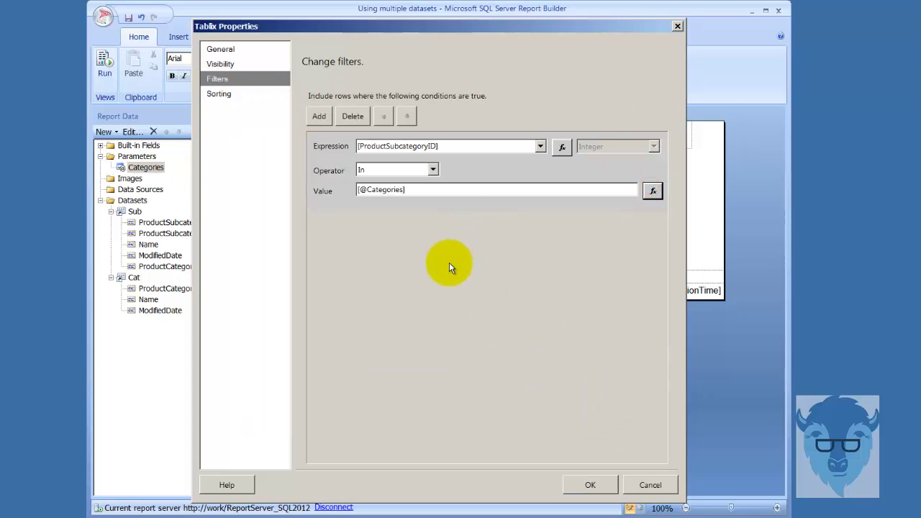
{"action": "left_click", "coordinate": [596, 485]}
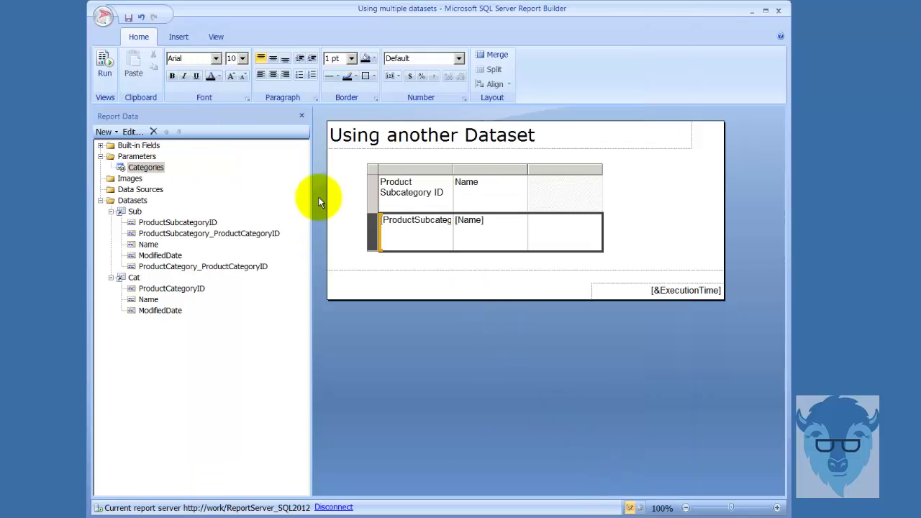
- Run the report and preview it for category 4
{"action": "left_click", "coordinate": [105, 64]}
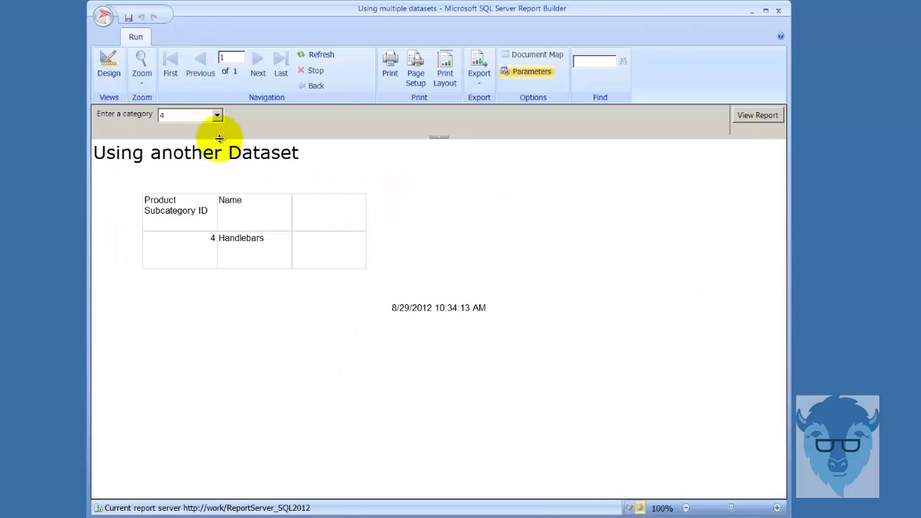
{"action": "left_click", "coordinate": [314, 52]}
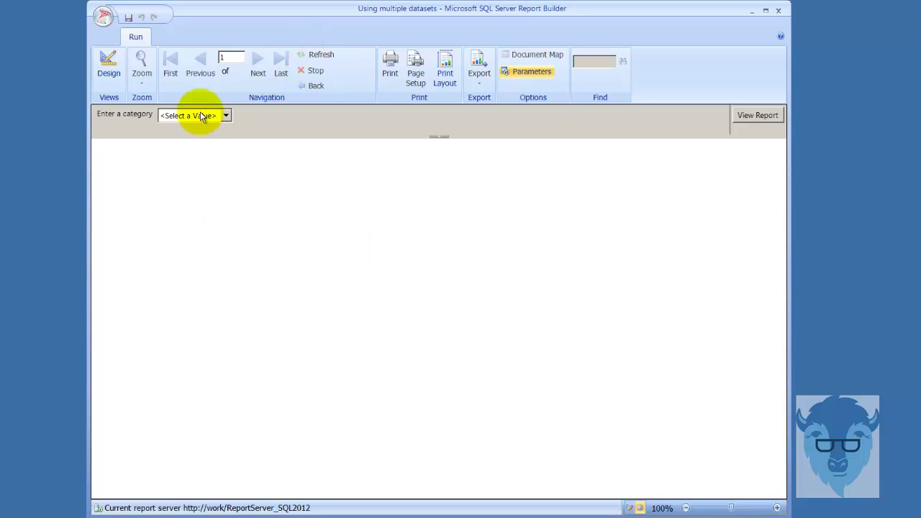
{"action": "left_click", "coordinate": [226, 116]}
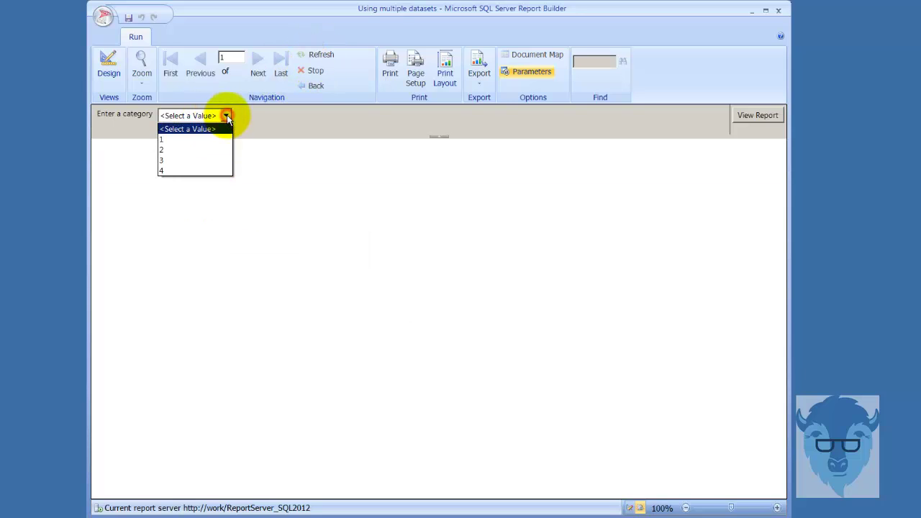
{"action": "left_click", "coordinate": [200, 174]}
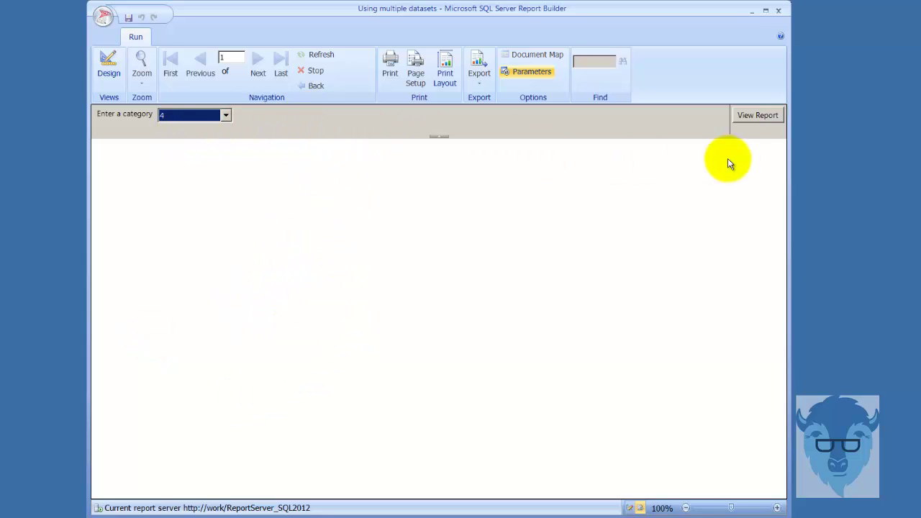
{"action": "left_click", "coordinate": [758, 116]}
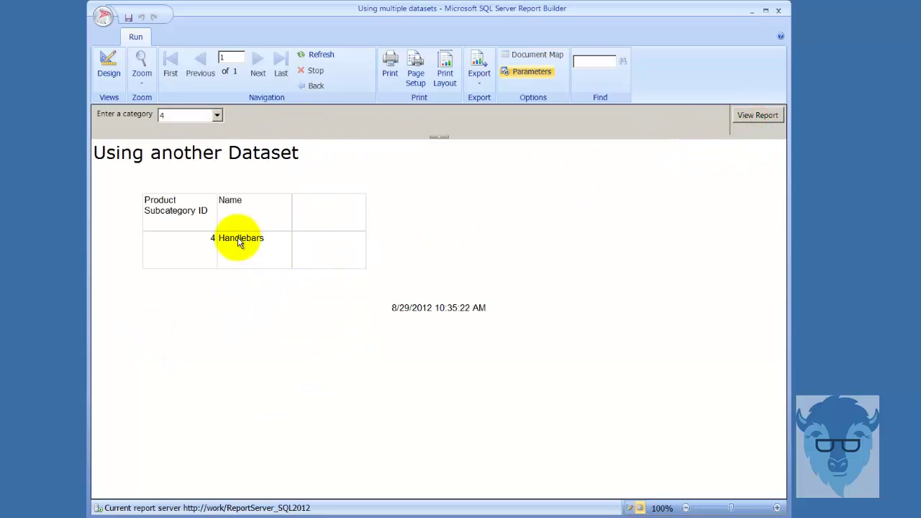
- Refresh and preview the report for category 1
{"action": "left_click", "coordinate": [315, 54]}
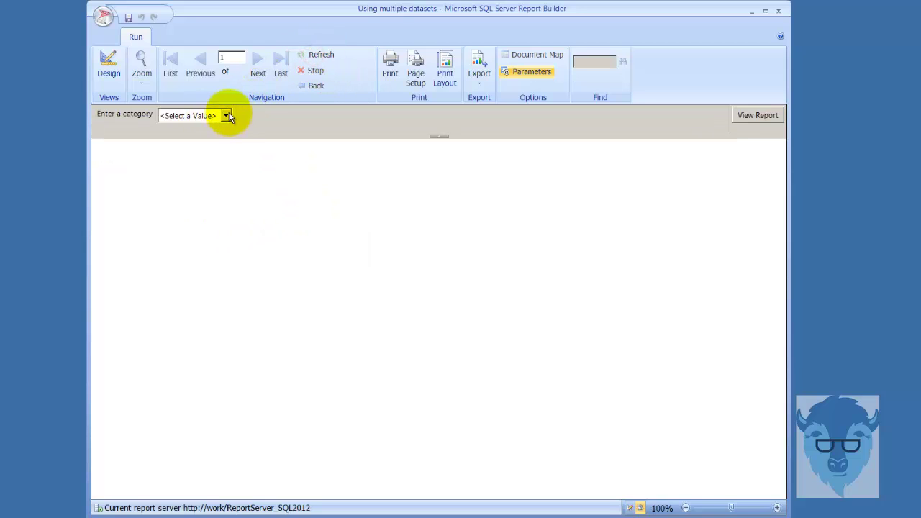
{"action": "left_click", "coordinate": [226, 115]}
{"action": "left_click", "coordinate": [209, 137]}
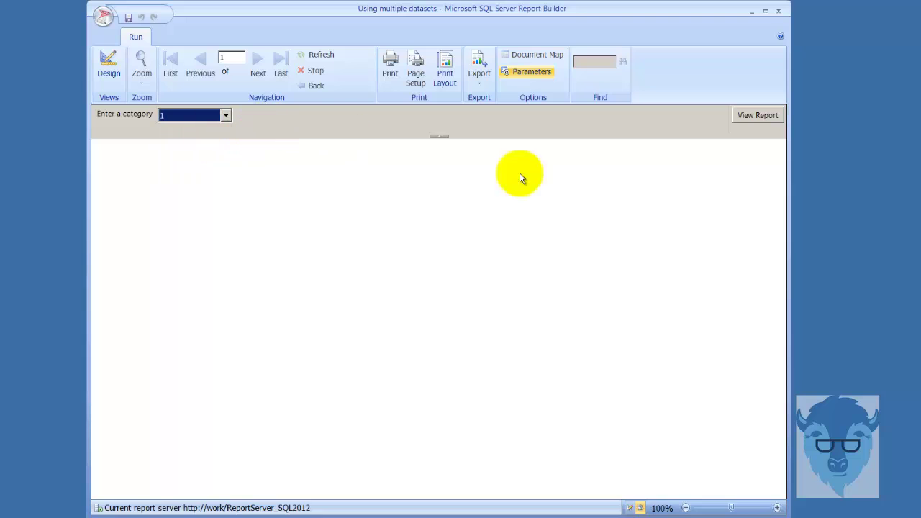
{"action": "left_click", "coordinate": [761, 117]}
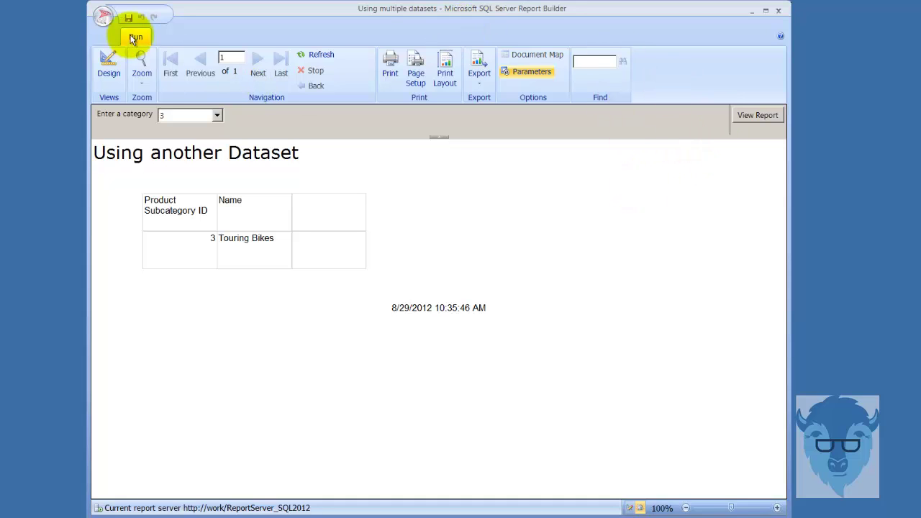
{"action": "left_click", "coordinate": [108, 63]}
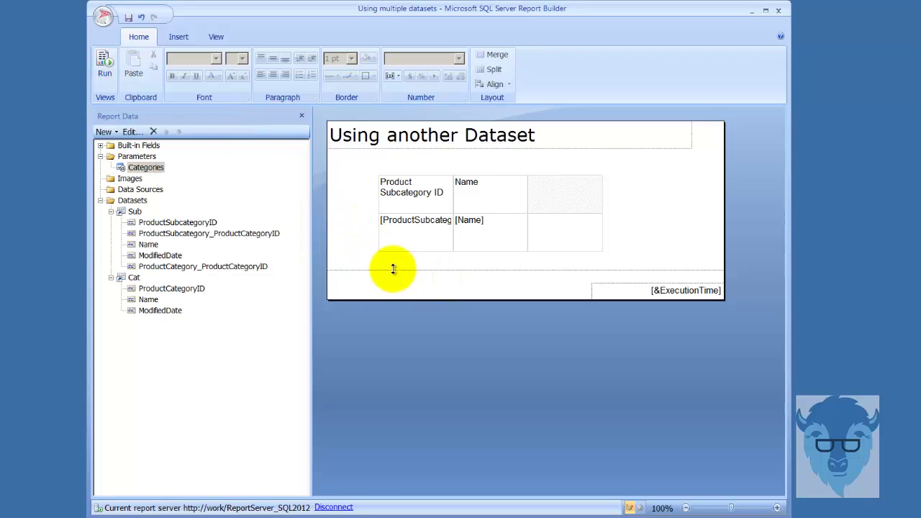
{"action": "left_click", "coordinate": [432, 187]}
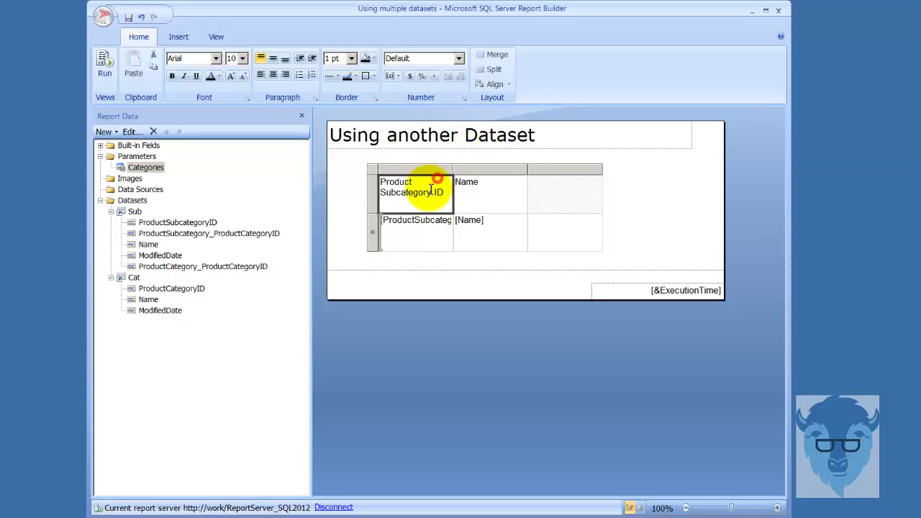
{"action": "right_click", "coordinate": [373, 232]}
{"action": "left_click", "coordinate": [425, 305]}
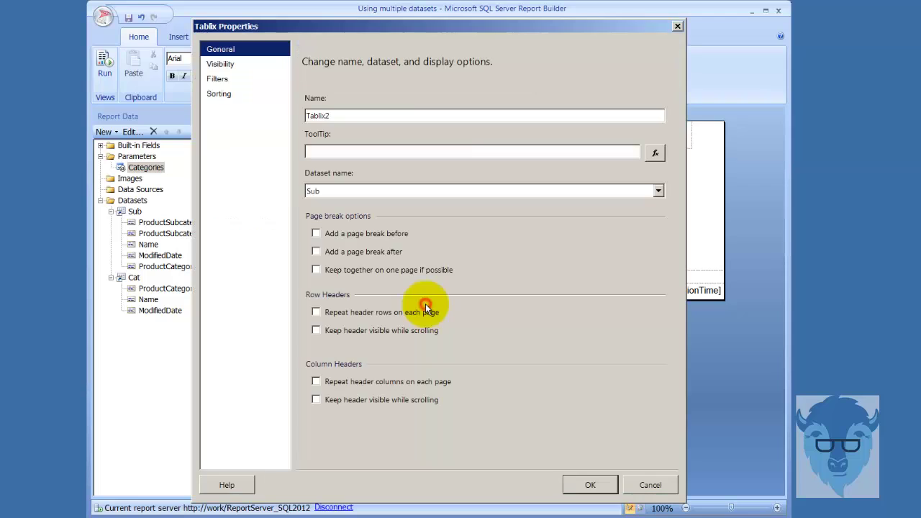
{"action": "left_click", "coordinate": [234, 79]}
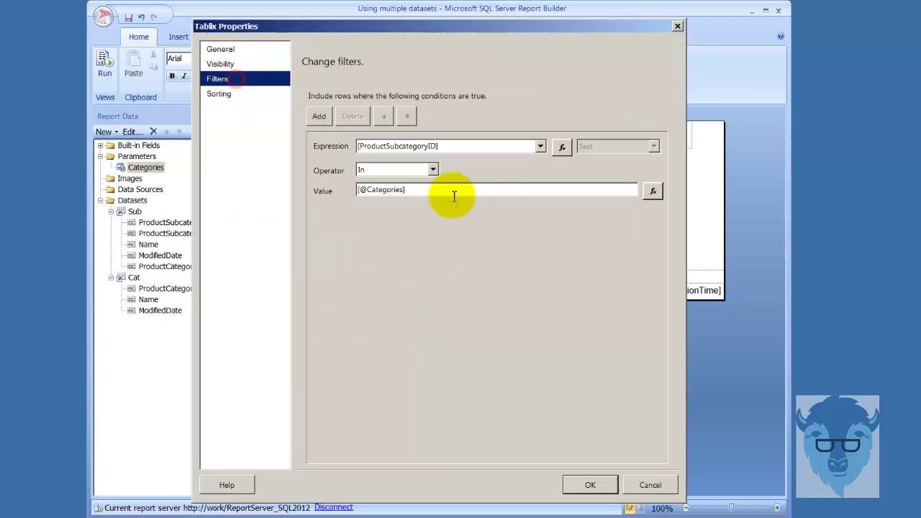
{"action": "left_click", "coordinate": [651, 484]}
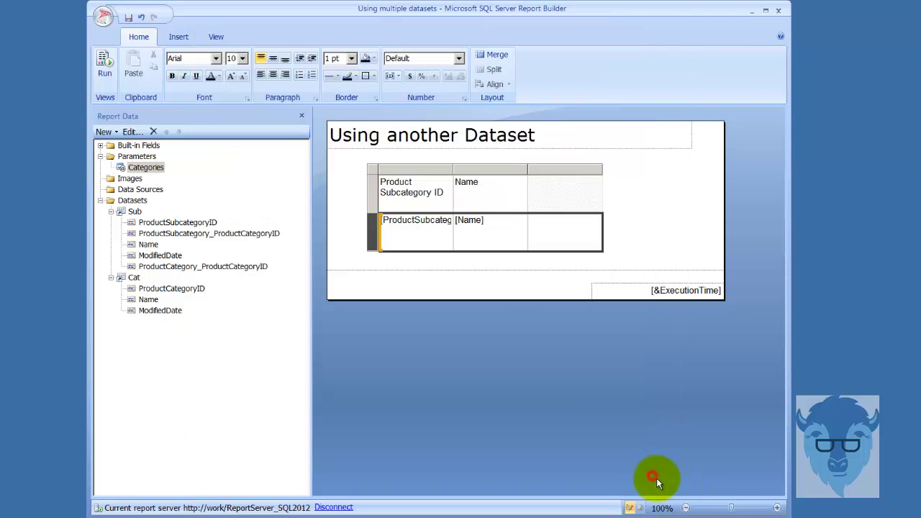